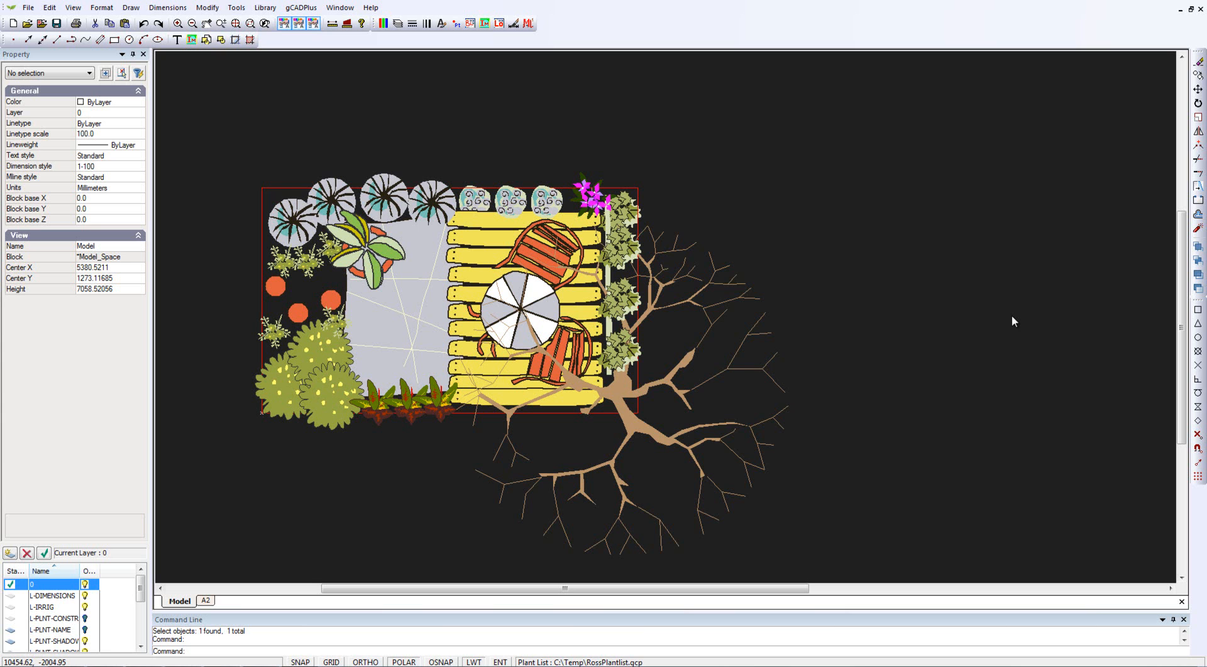
# Step: Open the plant list for editing and load the RossPlantlist file from the Temp folder
pyautogui.click(310, 8)
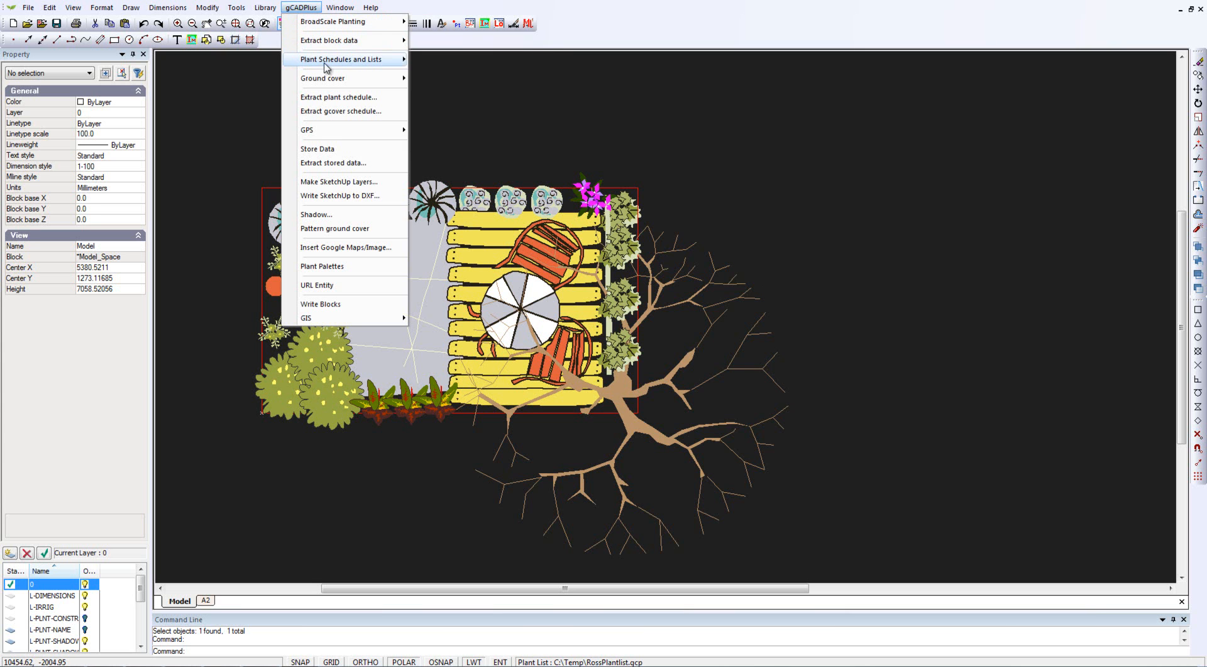
pyautogui.moveTo(340, 65)
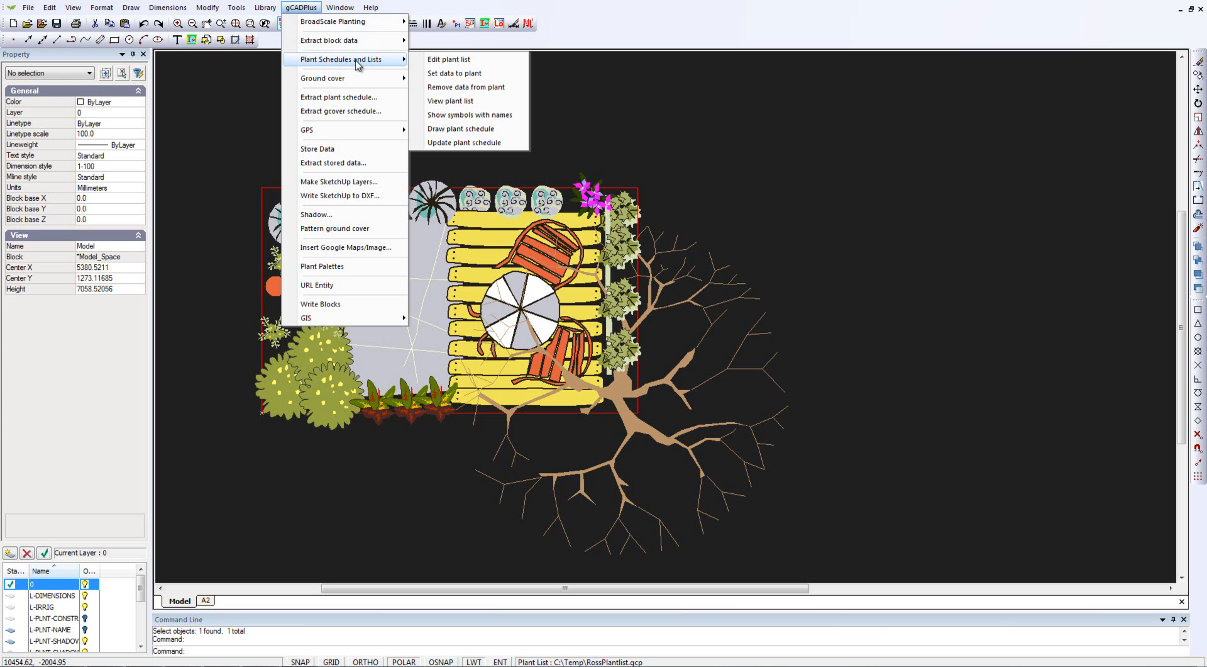
pyautogui.click(443, 61)
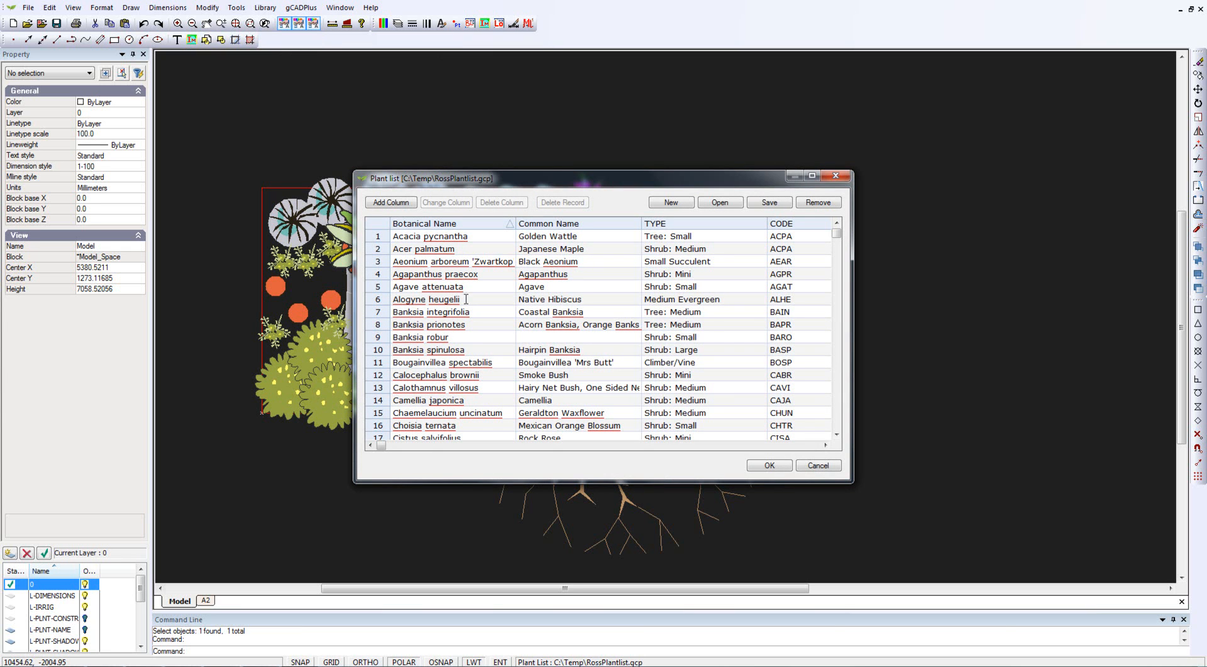
pyautogui.click(720, 202)
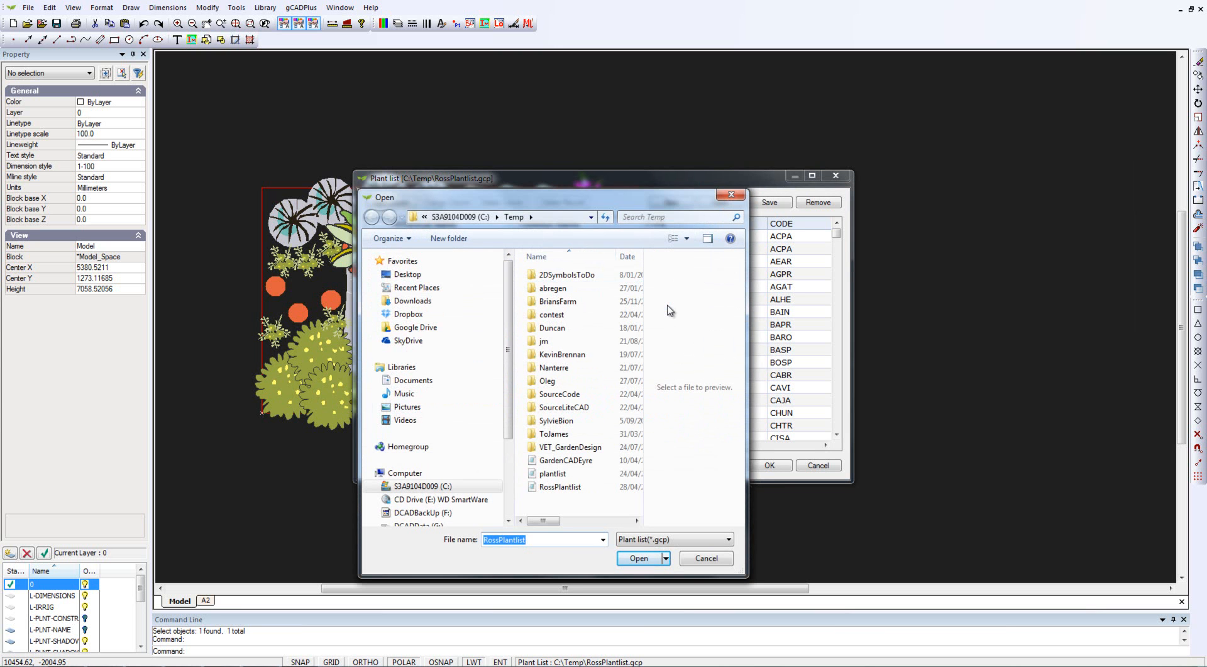
pyautogui.click(569, 488)
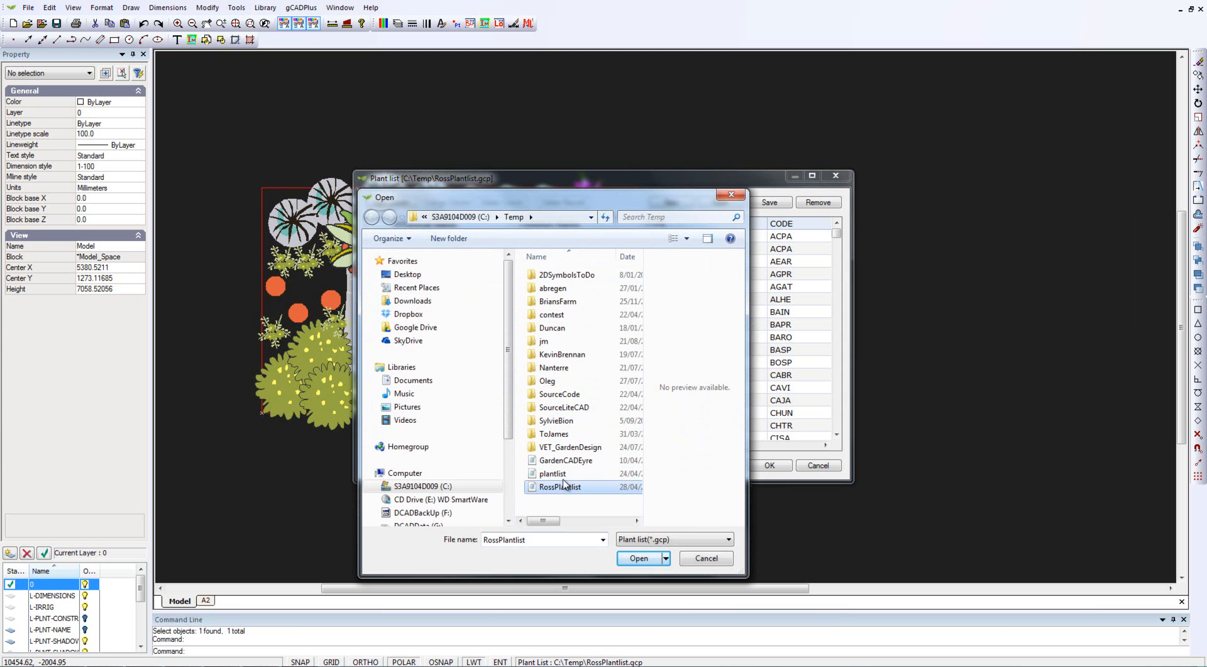
pyautogui.click(639, 558)
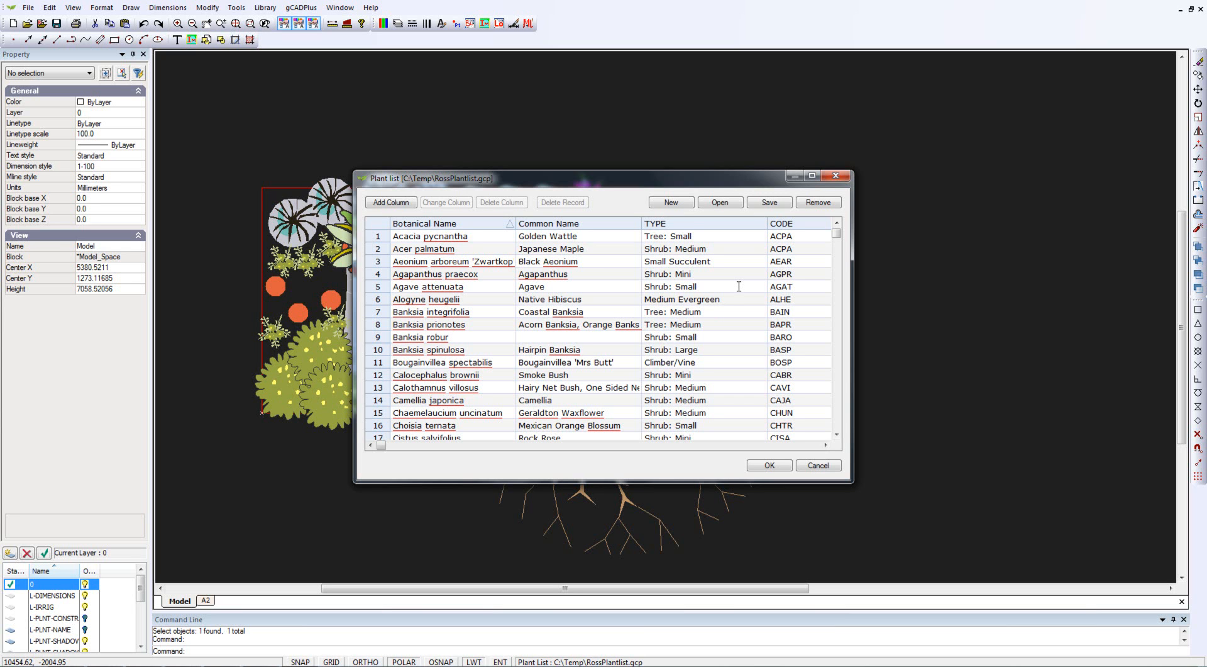
# Step: Sort the plant list by TYPE in descending order and accept the list
pyautogui.click(755, 228)
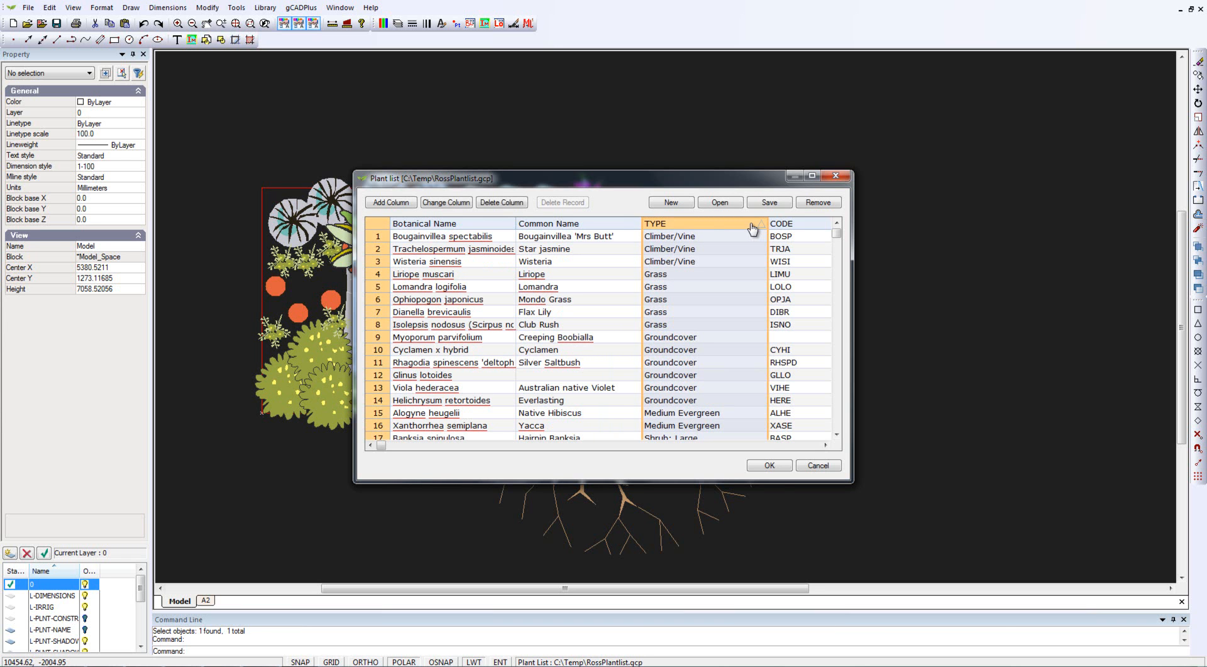
pyautogui.click(754, 230)
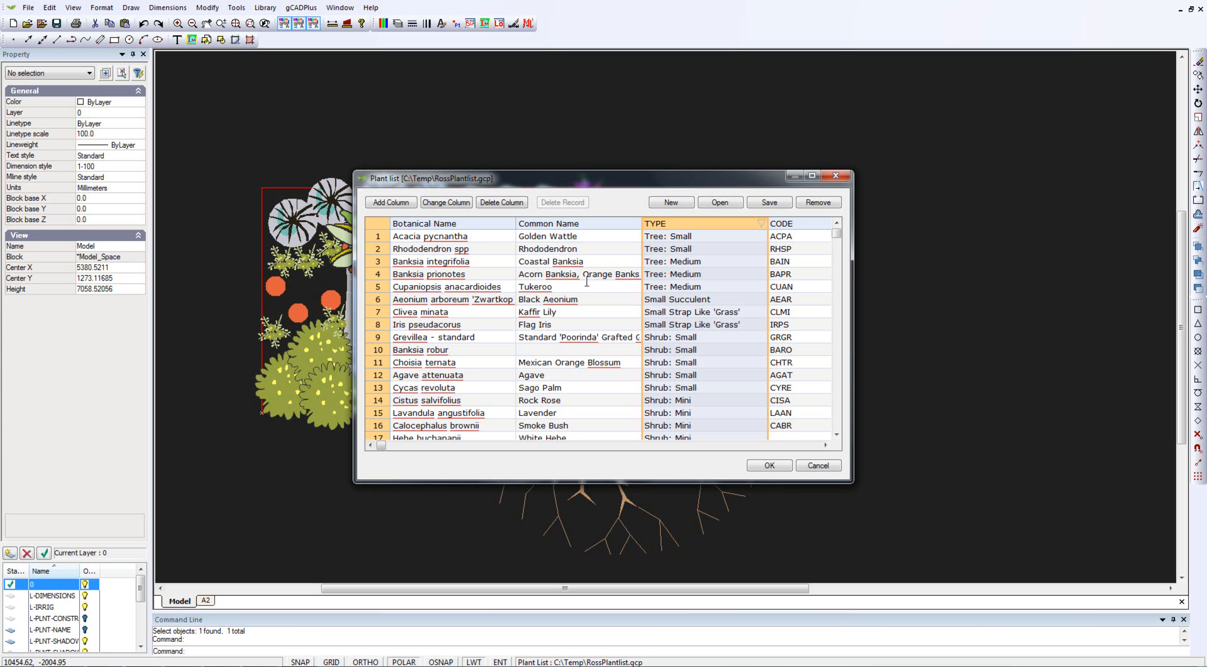
pyautogui.click(769, 465)
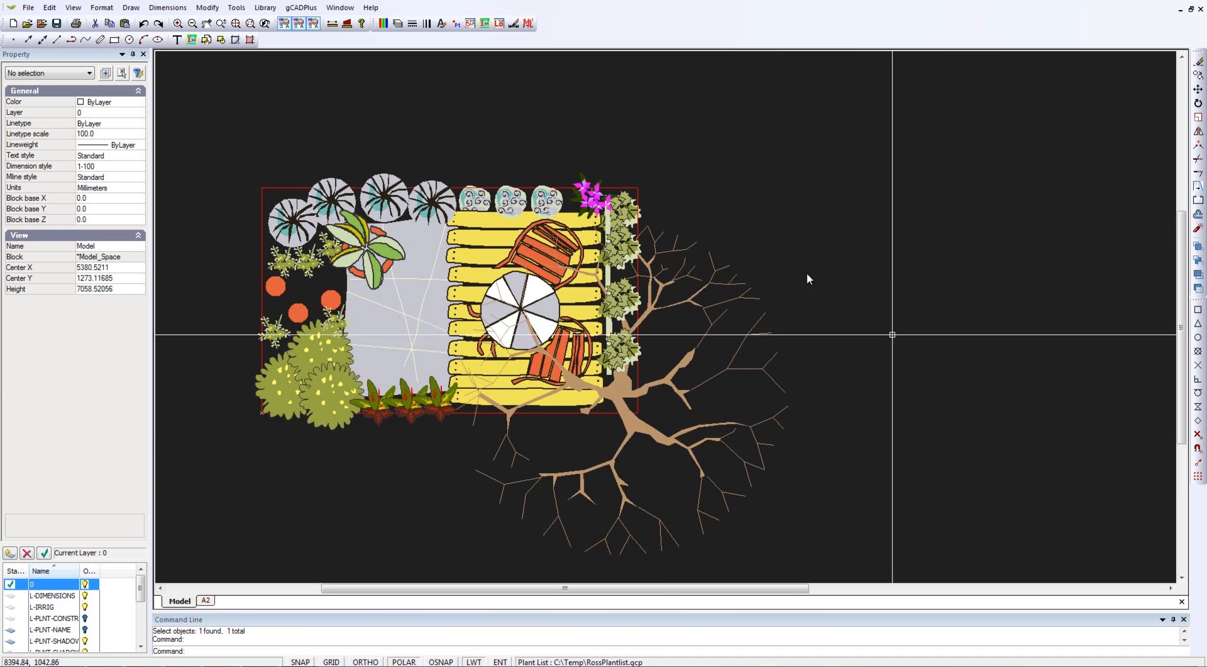
# Step: Assign the plant data of Bougainvillea spectabilis to the magenta flowering symbol beside the deck's upper corner
pyautogui.click(301, 7)
pyautogui.moveTo(344, 59)
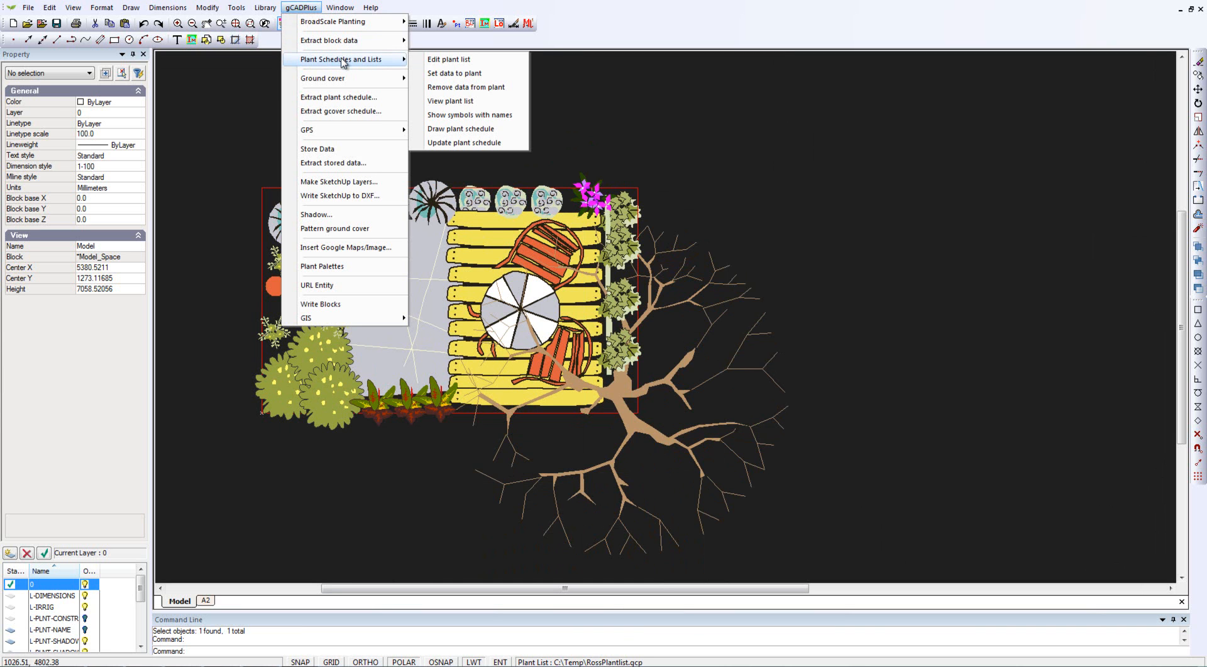
pyautogui.click(454, 73)
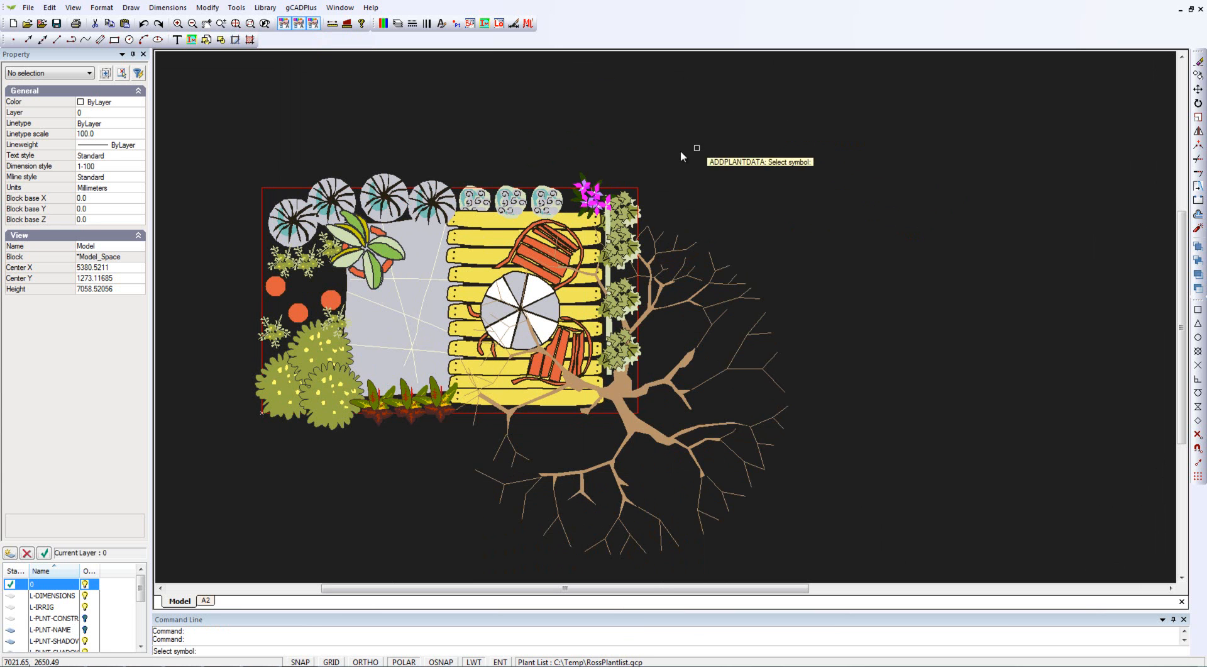
pyautogui.click(590, 200)
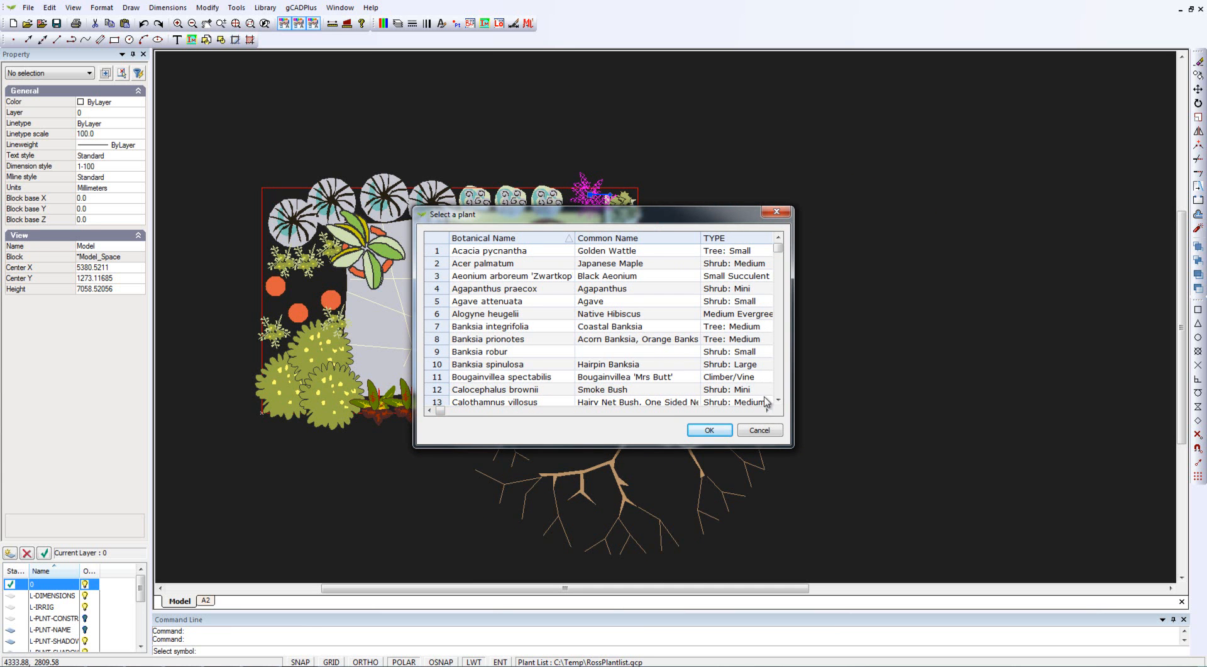
pyautogui.click(445, 379)
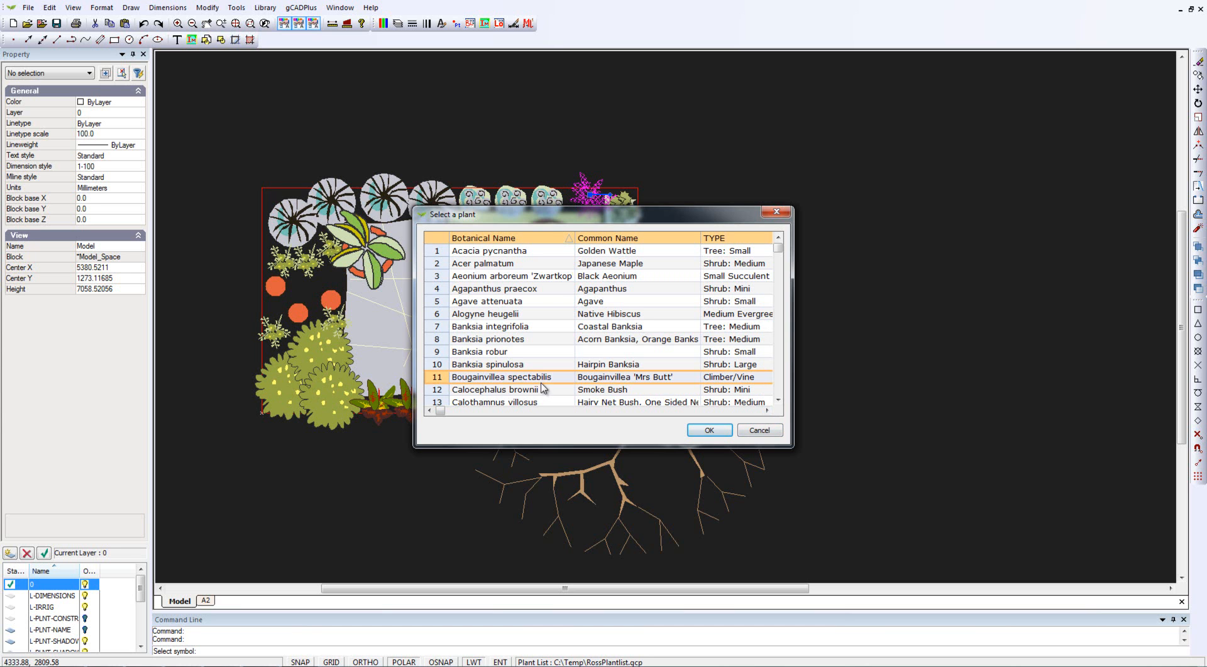
pyautogui.click(710, 432)
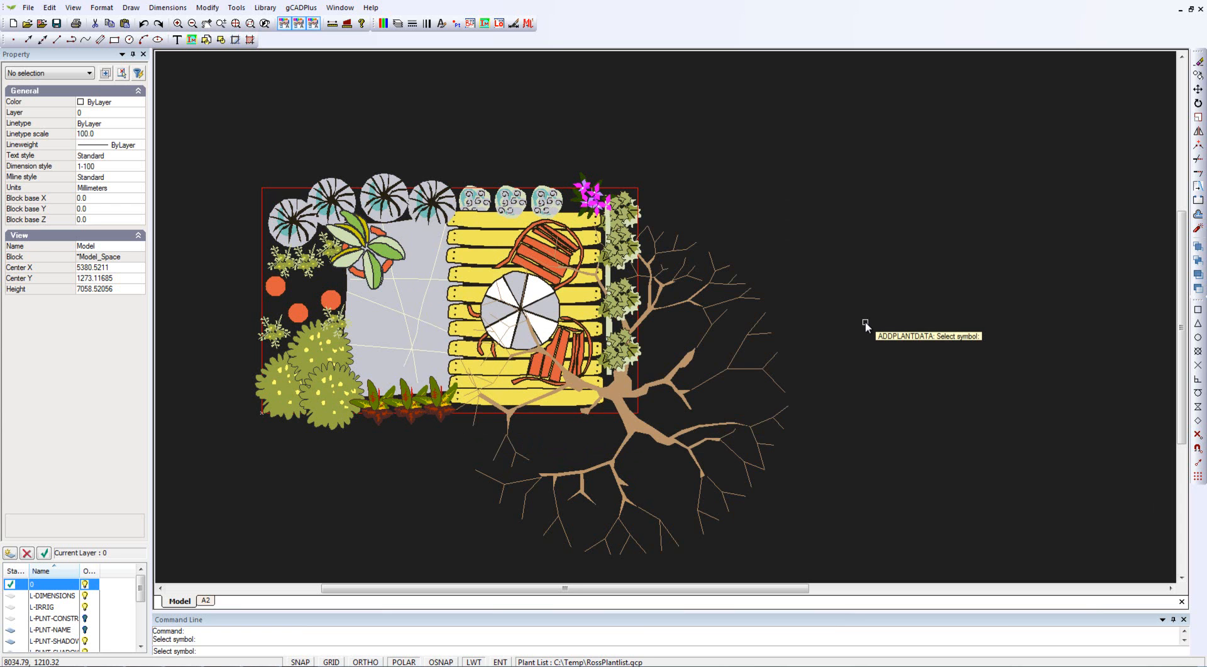
pyautogui.rightClick(903, 325)
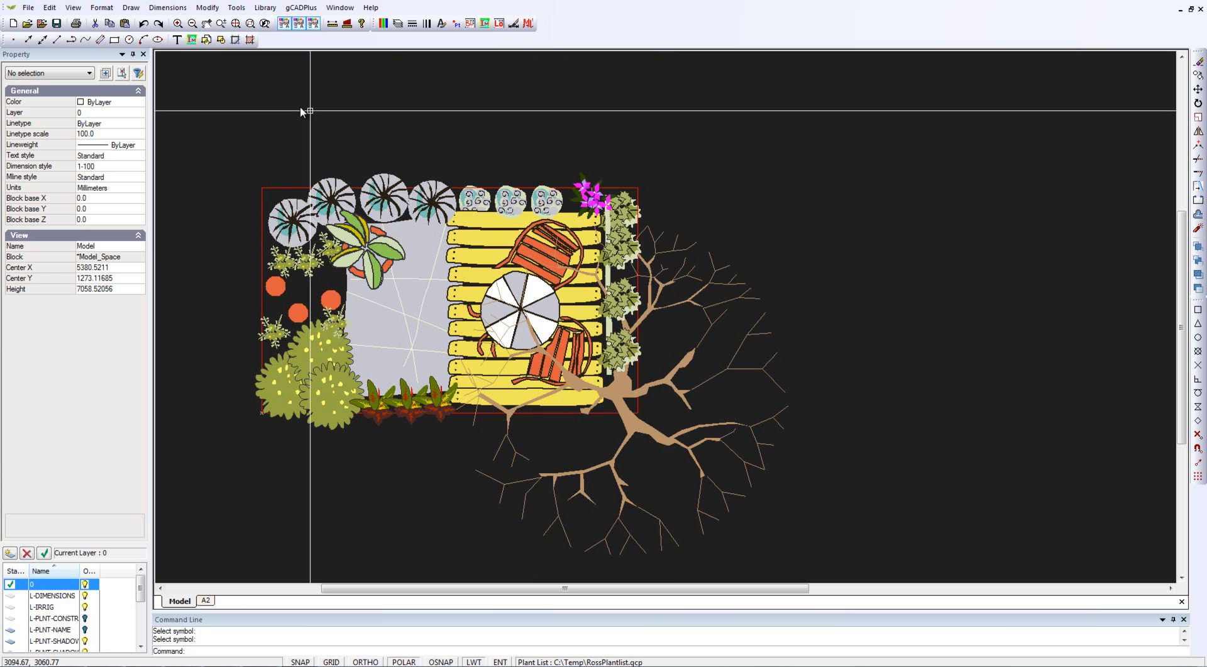
# Step: Highlight all symbols in the garden plan that have plant names assigned, and clear the highlighting
pyautogui.click(290, 11)
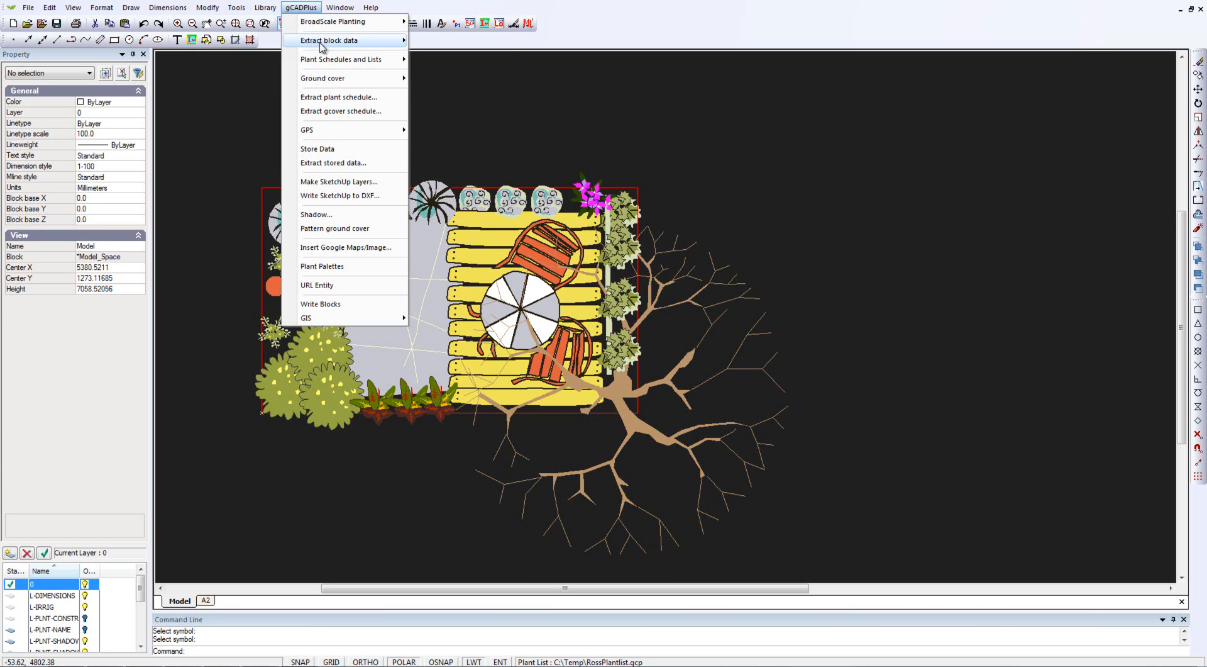
pyautogui.moveTo(348, 60)
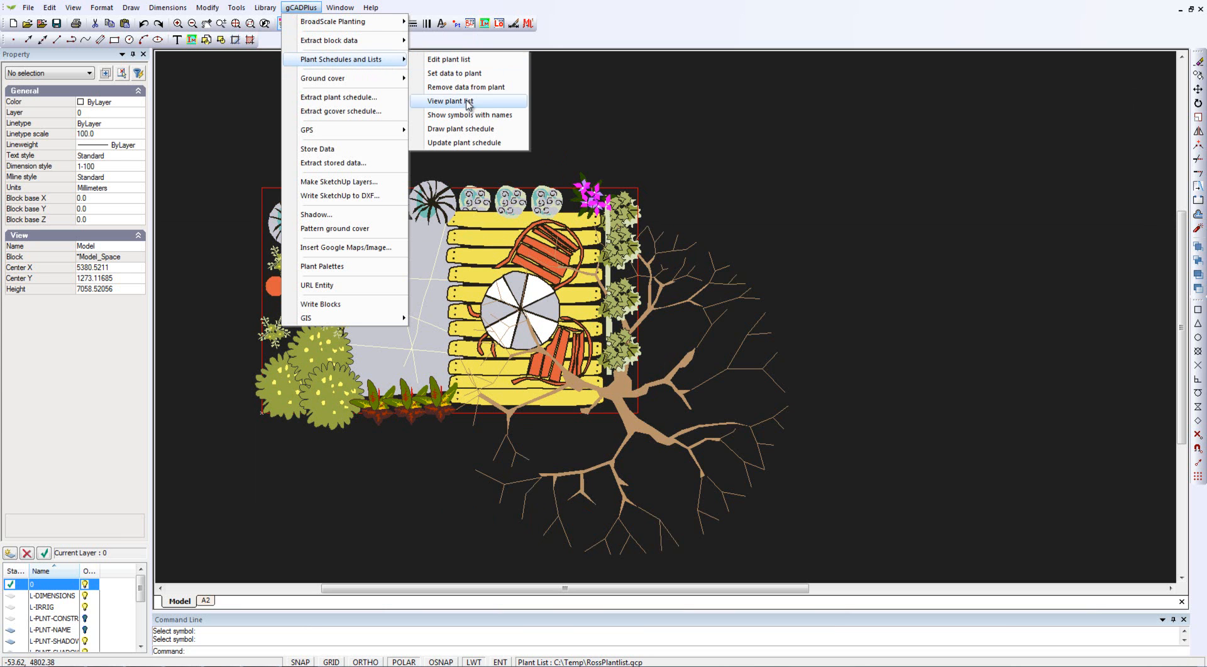
pyautogui.click(463, 116)
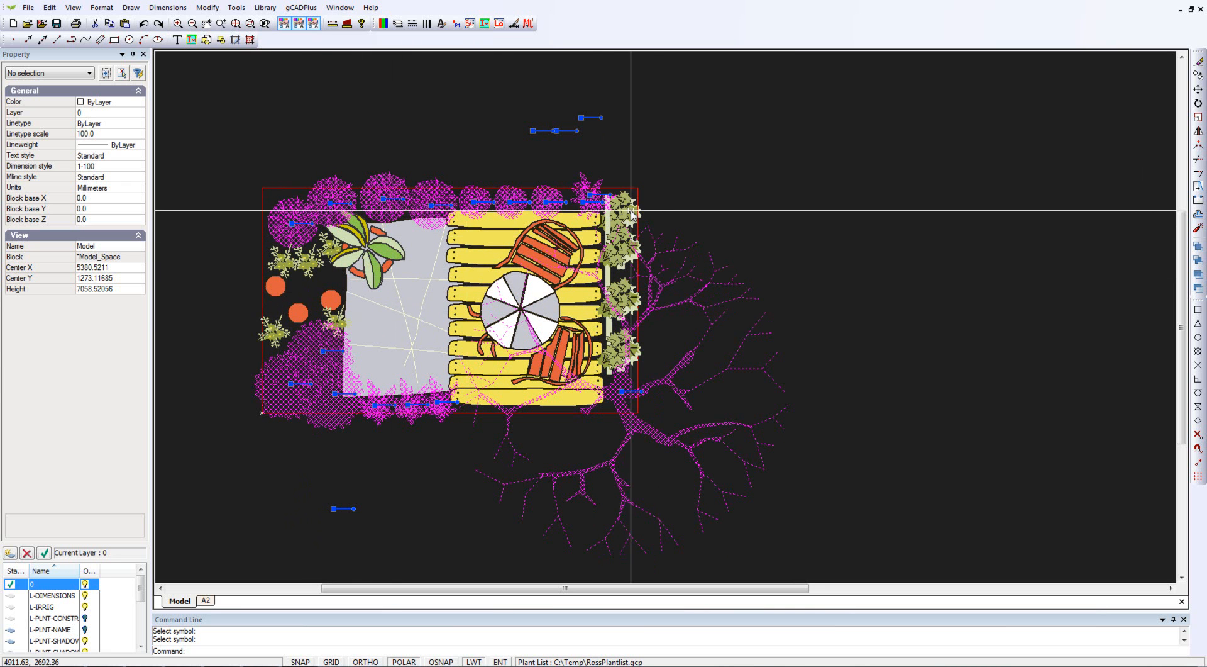
pyautogui.rightClick(710, 176)
pyautogui.click(739, 195)
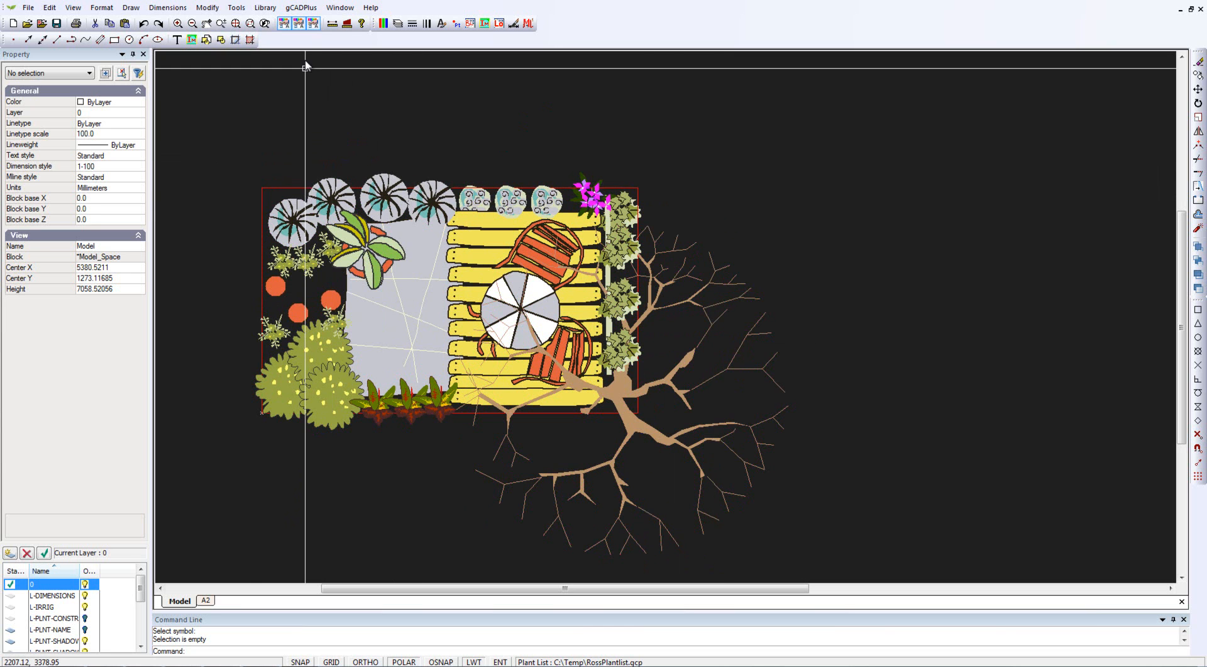
# Step: Draw a plant schedule in the empty area beside the tree, with the red circle number column and common names under the botanical names
pyautogui.click(308, 8)
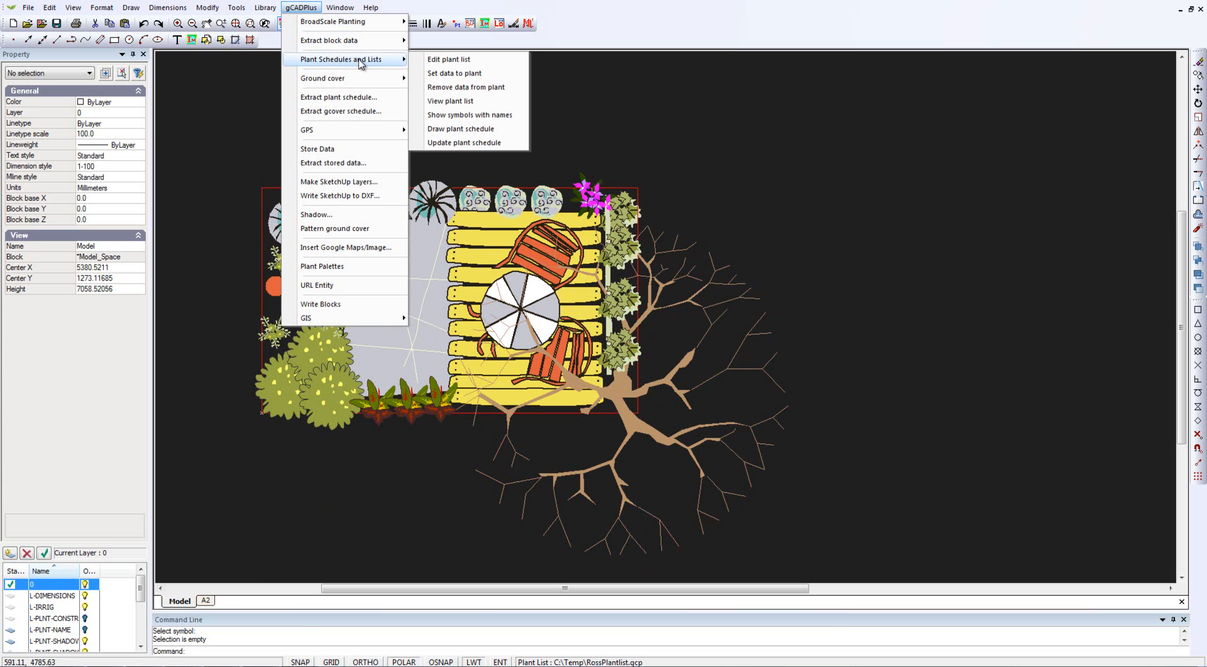
pyautogui.click(464, 129)
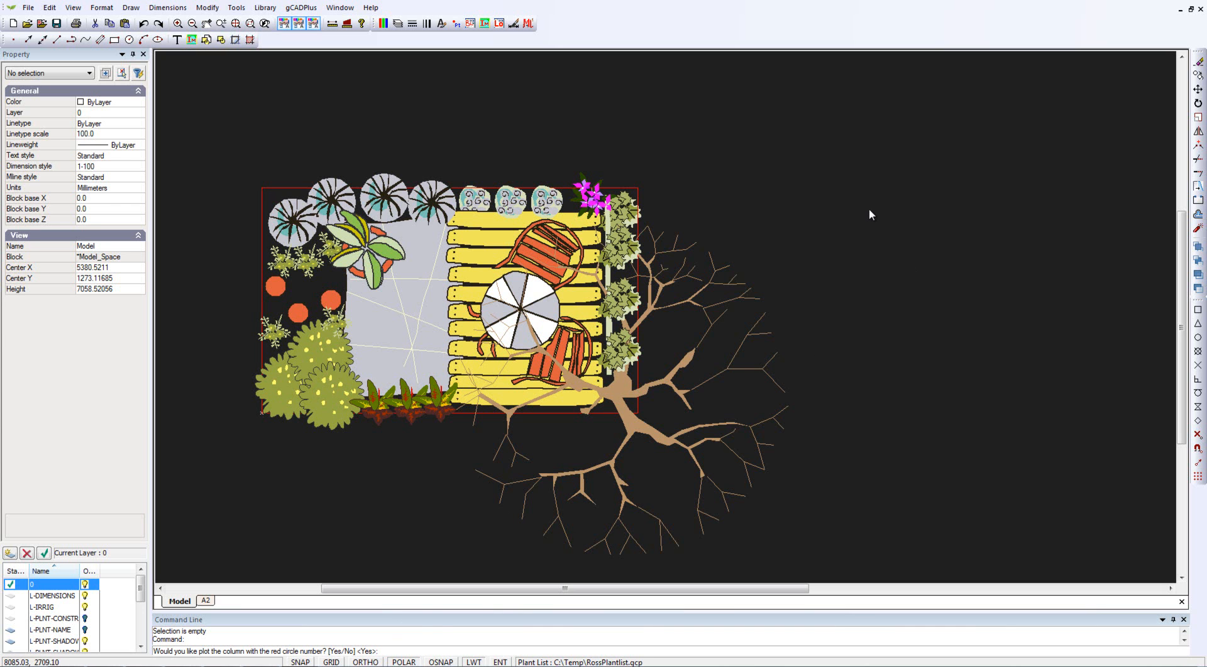
pyautogui.press('Return')
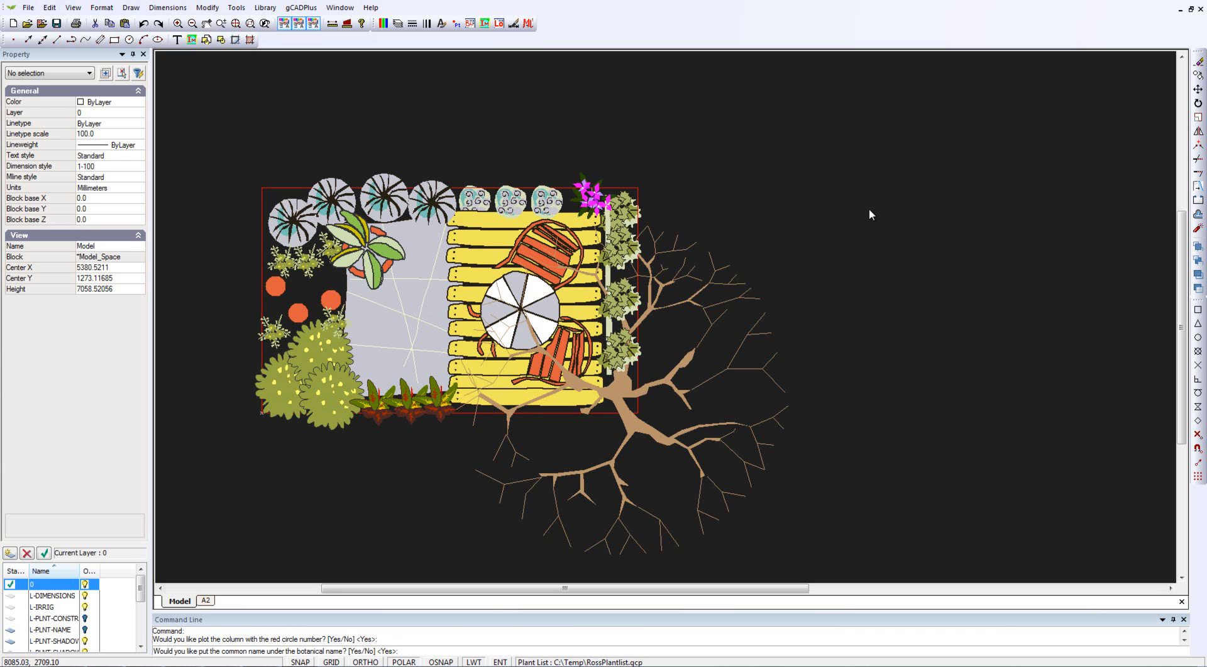
pyautogui.press('Return')
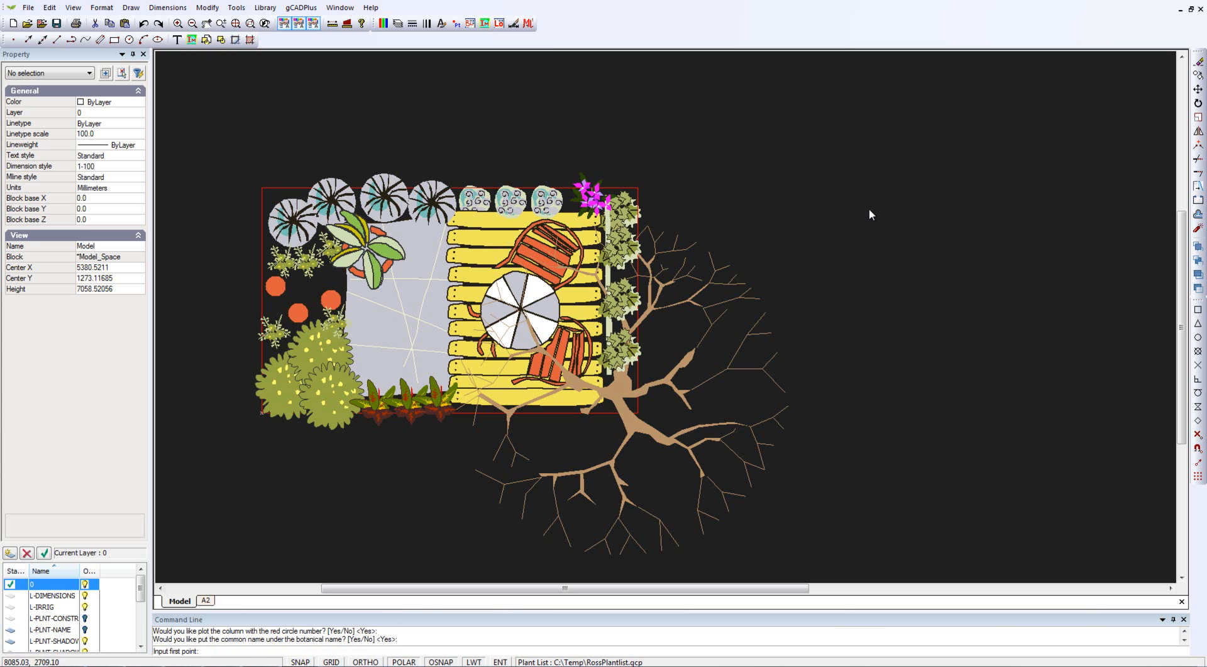
pyautogui.click(815, 140)
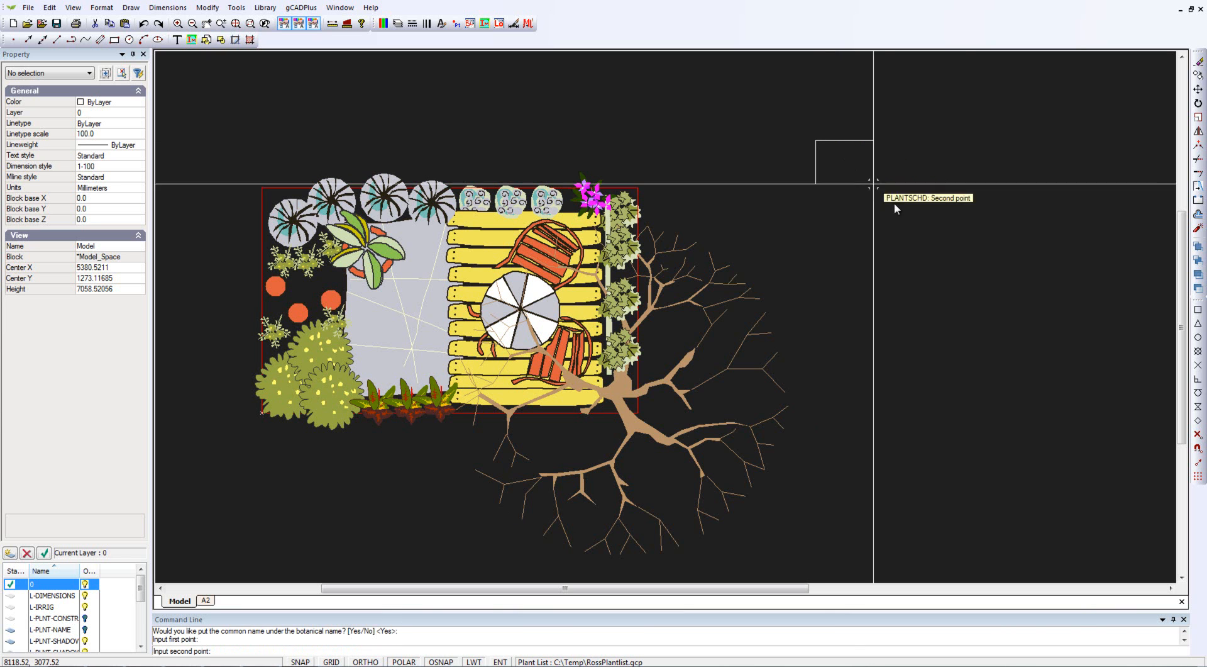
pyautogui.click(1129, 387)
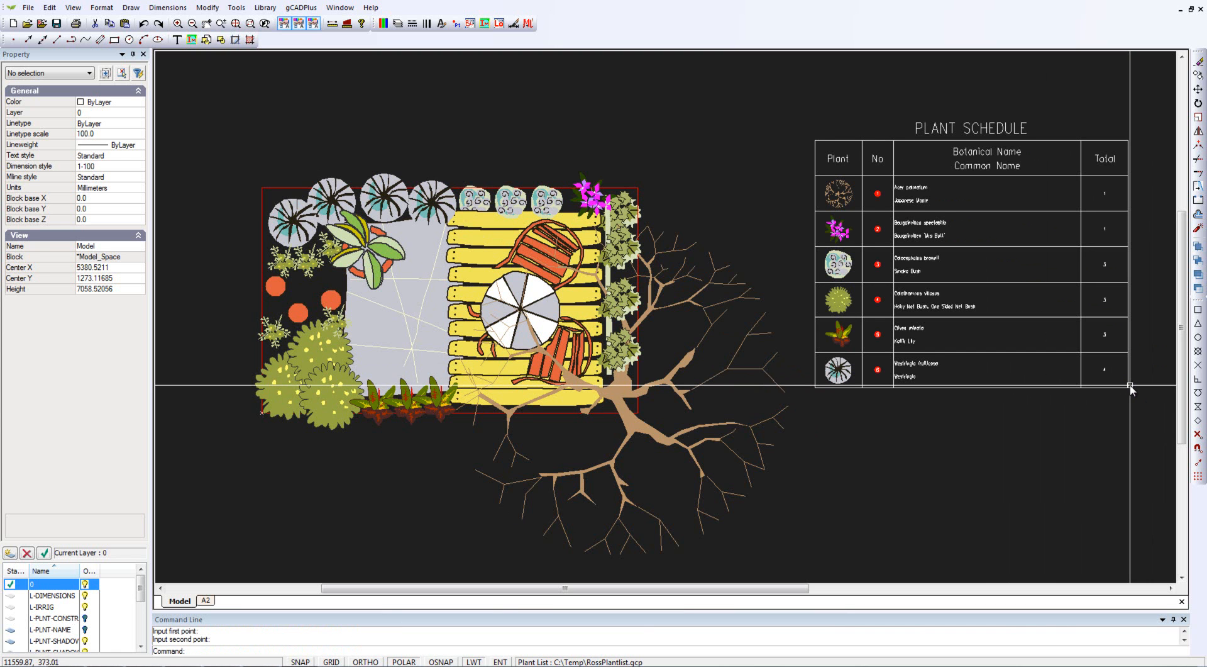
# Step: Examine the plant schedule's symbols, numbers, names and totals, and check whether the table is a single block
pyautogui.scroll(3, 944, 247)
pyautogui.moveTo(965, 294)
pyautogui.mouseDown(button='middle')
pyautogui.moveTo(728, 308)
pyautogui.moveTo(706, 299)
pyautogui.mouseUp(button='middle')
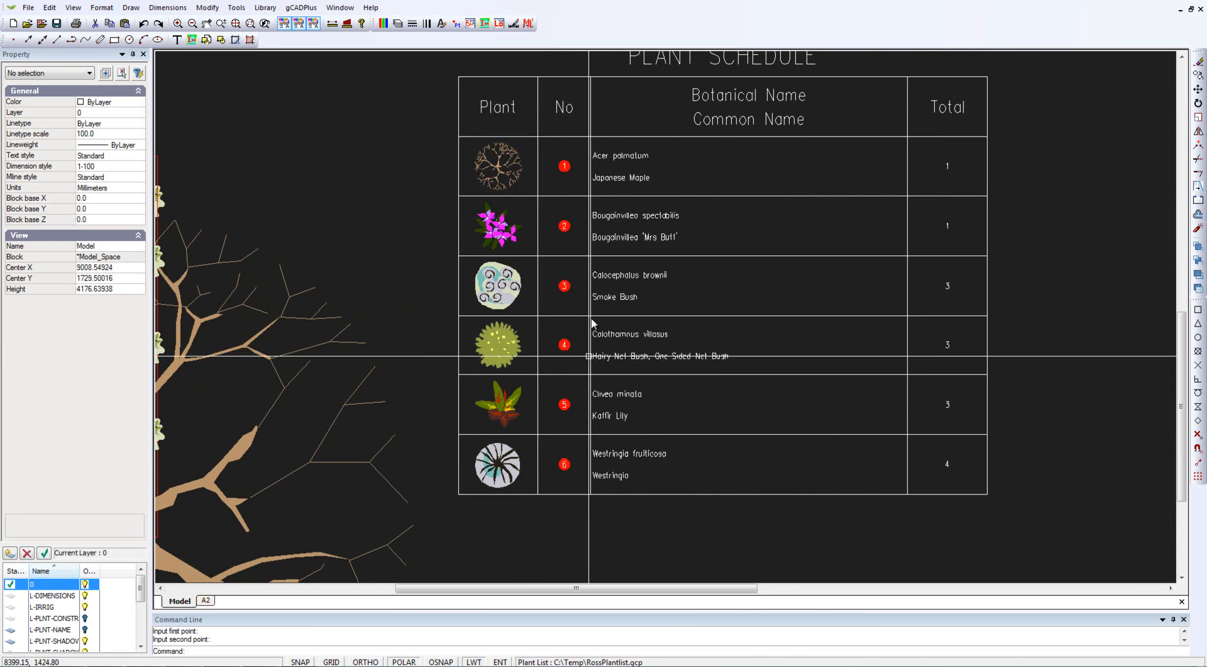
pyautogui.click(590, 196)
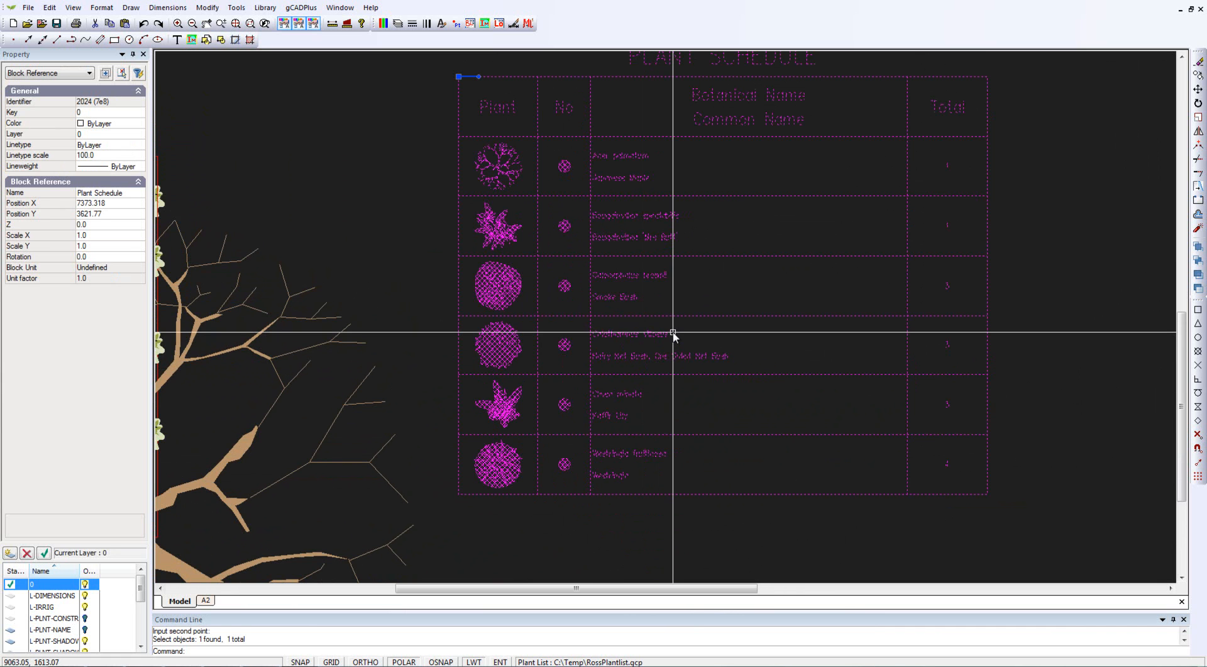
pyautogui.press('Escape')
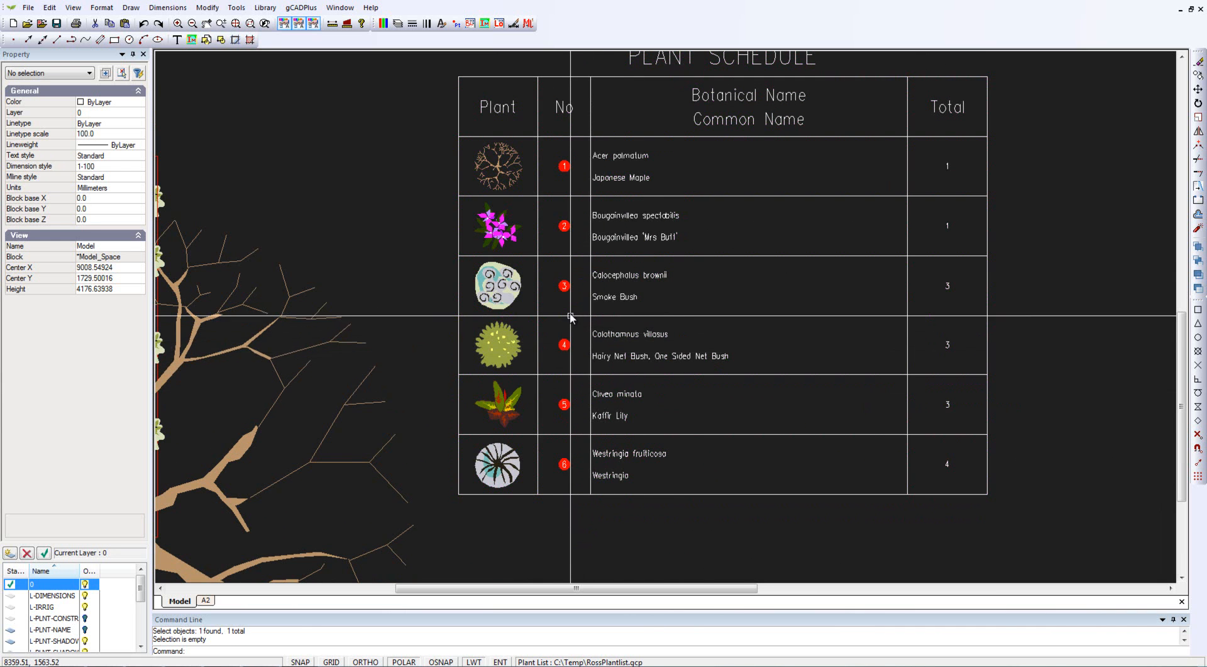
pyautogui.scroll(-1, 576, 310)
pyautogui.scroll(-1, 578, 311)
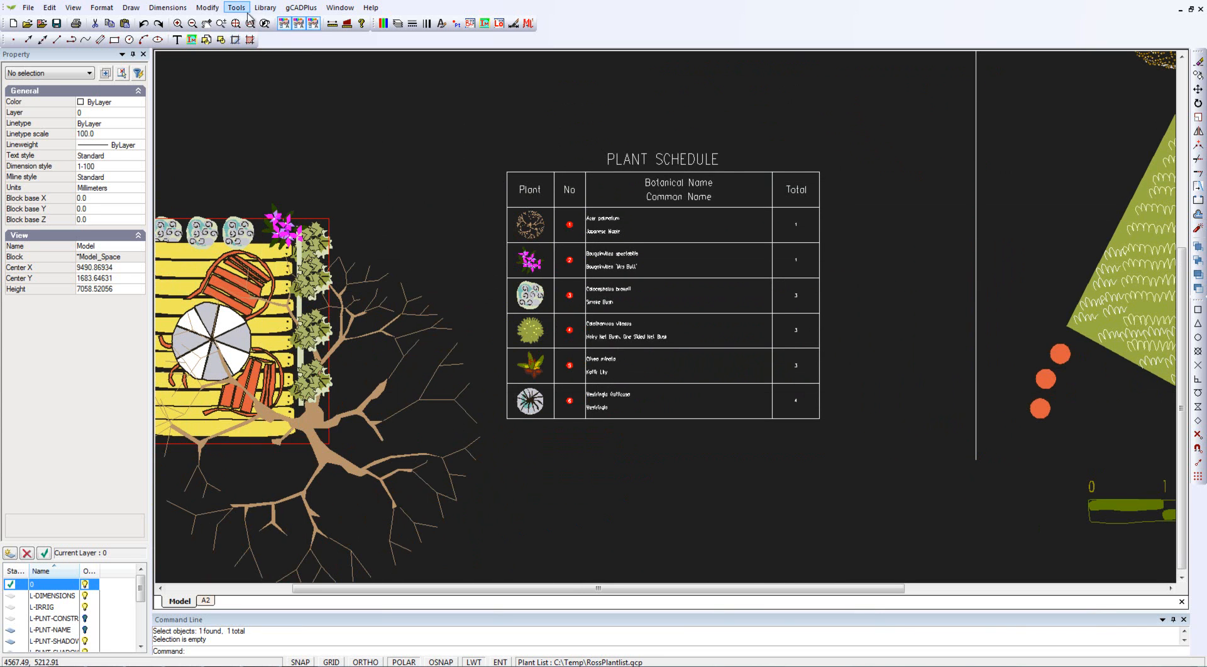
# Step: Redraw the plant schedule over the existing one without the red circle number column, keeping common names under the botanical names
pyautogui.click(301, 8)
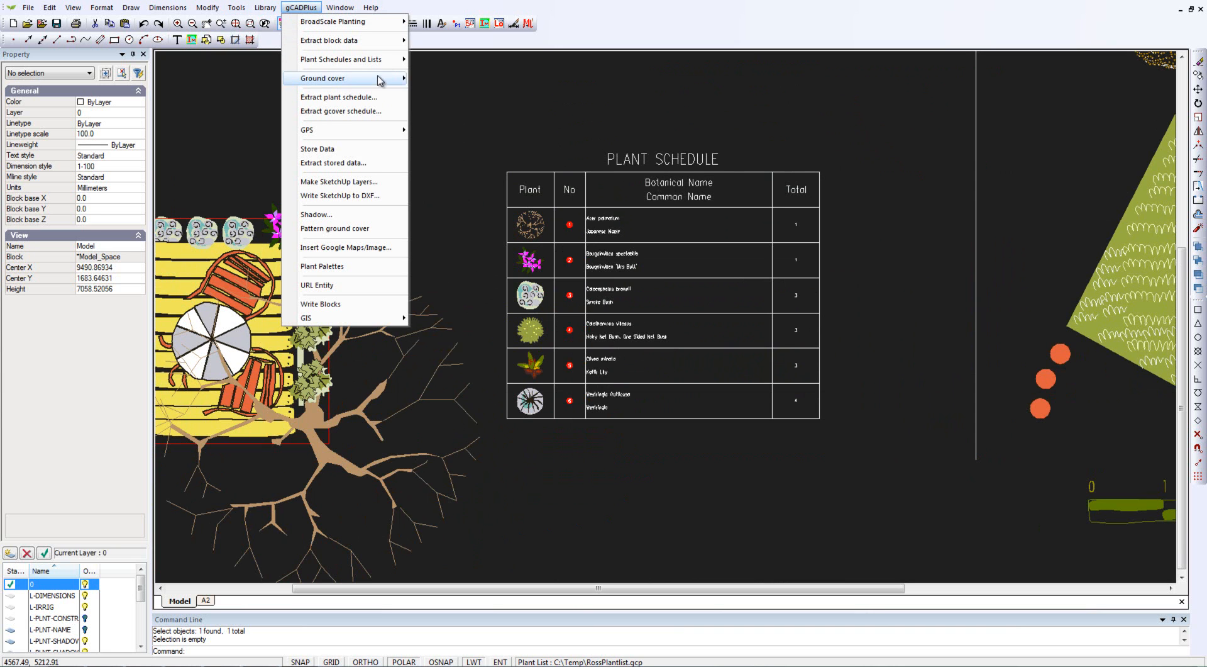
pyautogui.moveTo(400, 61)
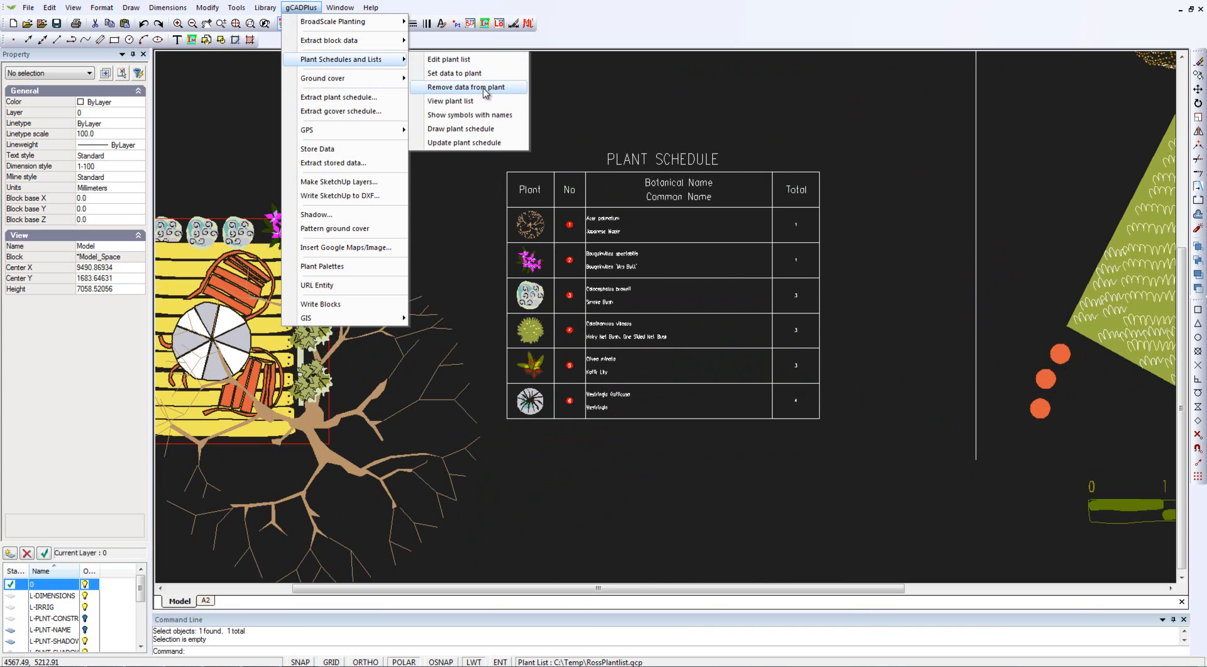
pyautogui.click(465, 129)
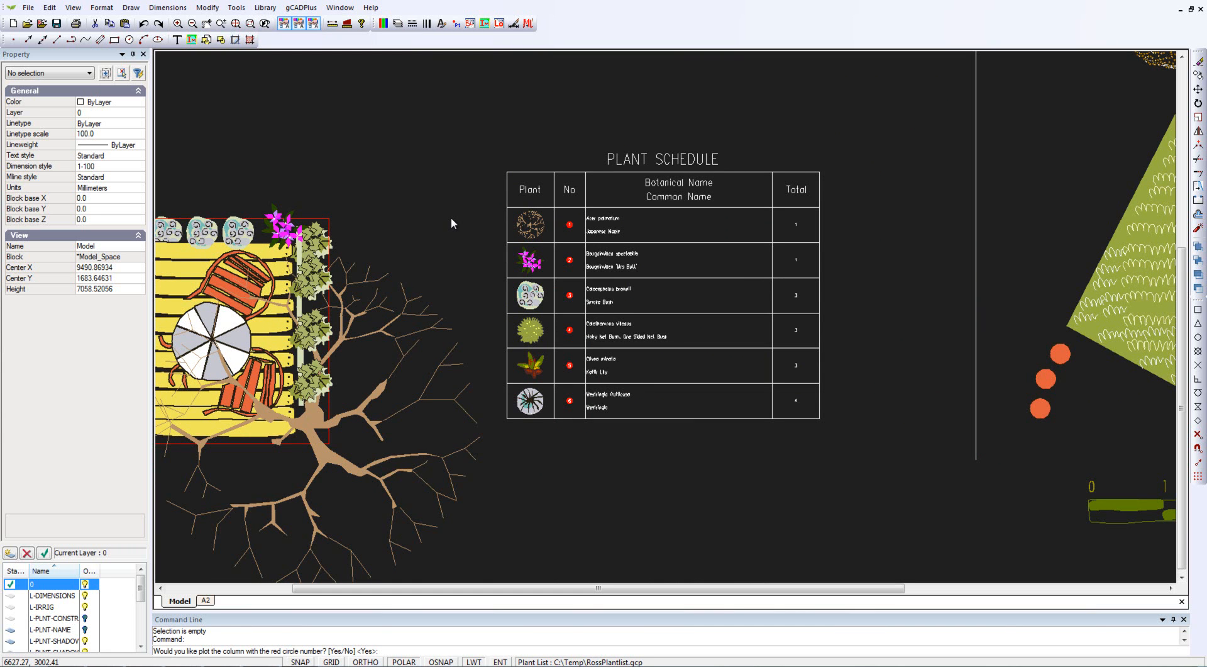
pyautogui.press('Return')
pyautogui.press('Return')
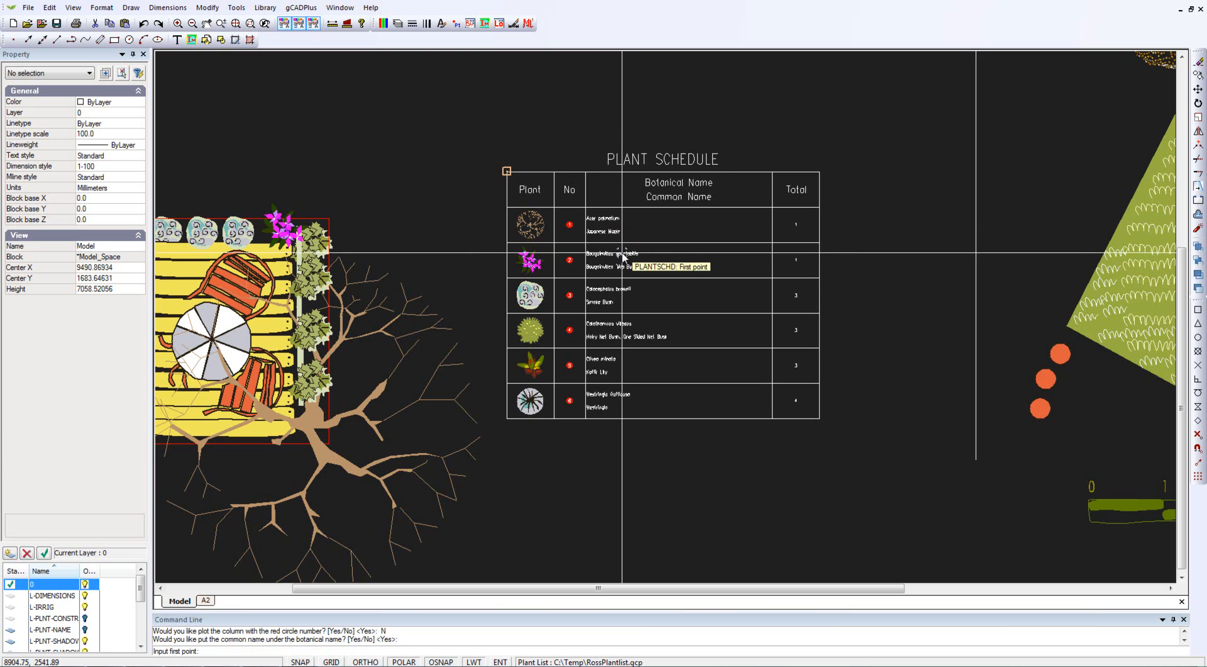
pyautogui.click(501, 135)
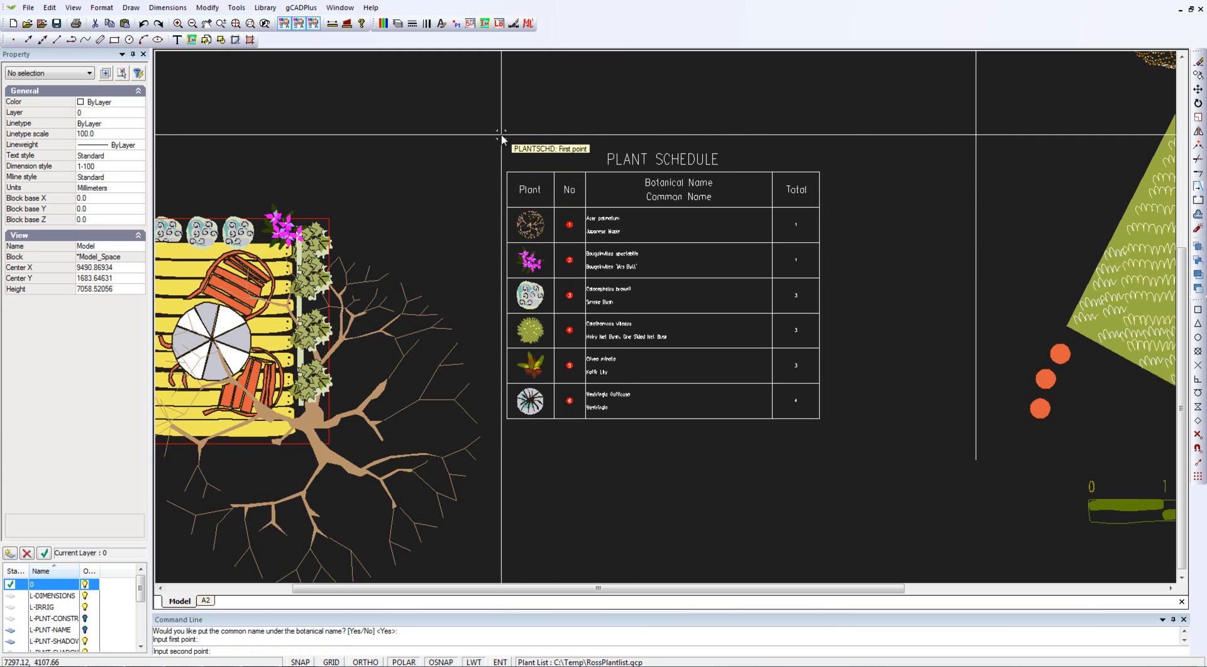
pyautogui.click(761, 342)
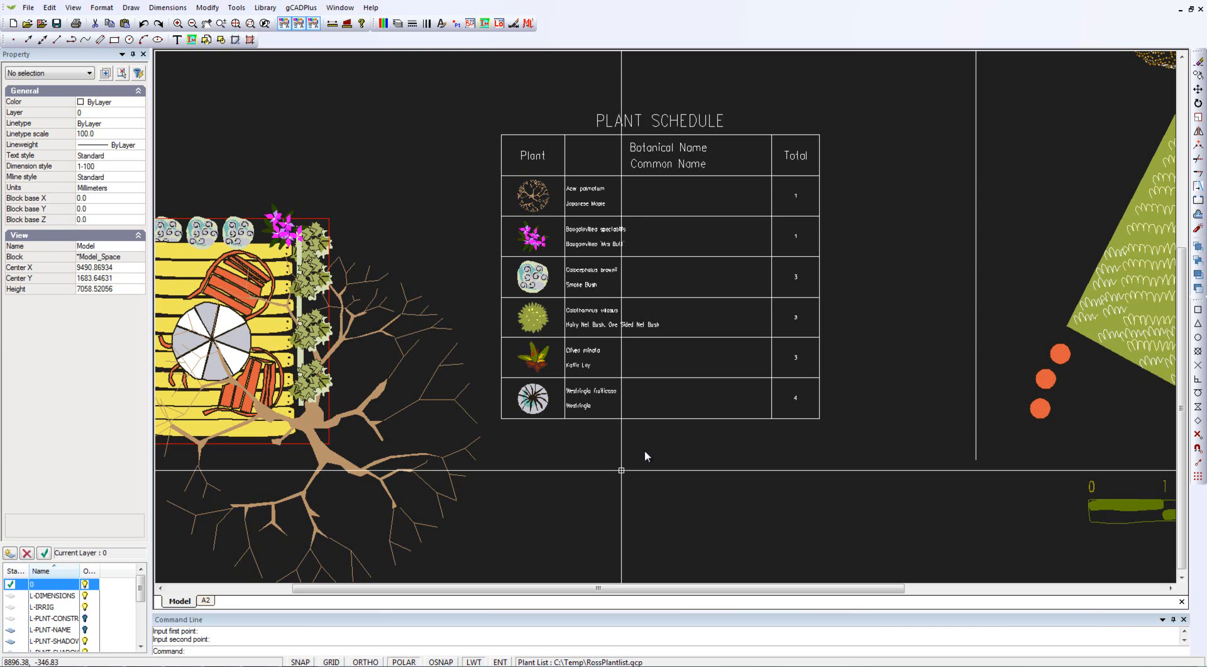
# Step: Scale the plant schedule block by a factor of .5 about the upper-left corner of its table
pyautogui.click(583, 135)
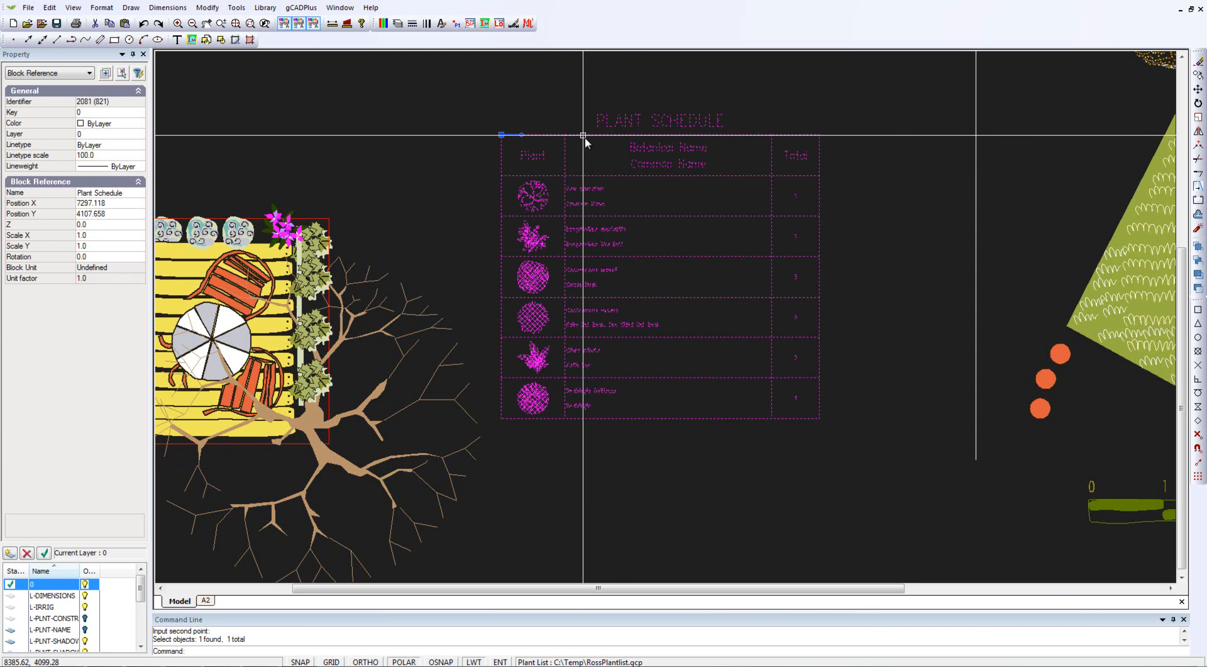
pyautogui.rightClick(607, 166)
pyautogui.click(636, 265)
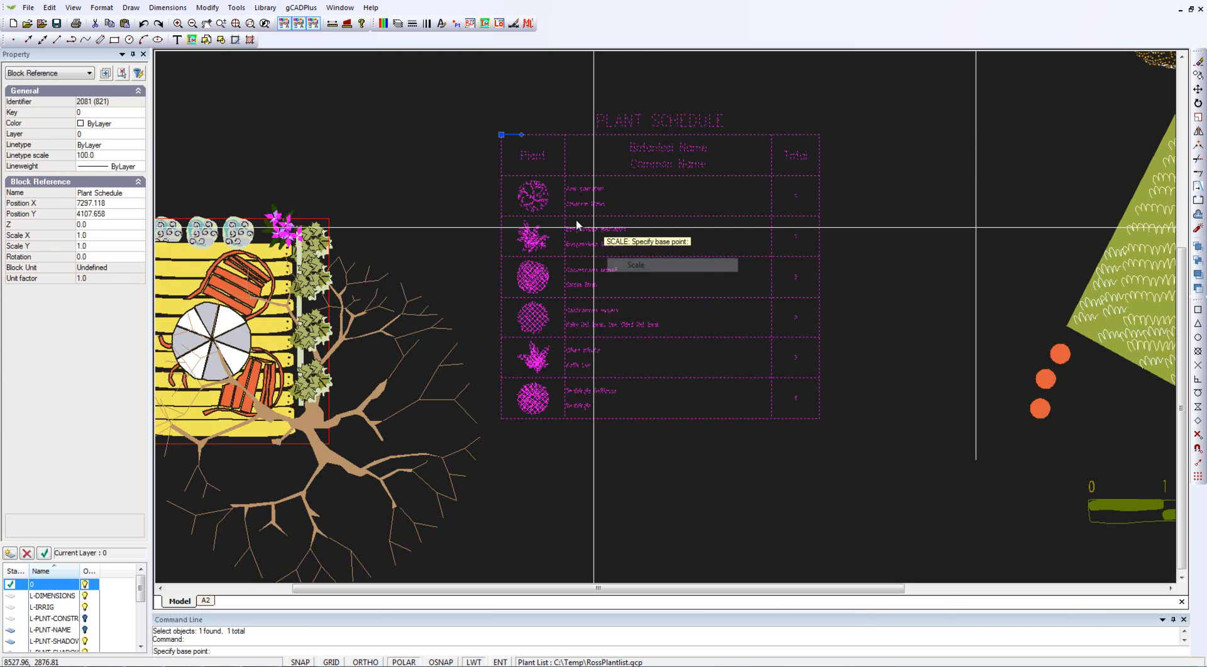
pyautogui.click(502, 135)
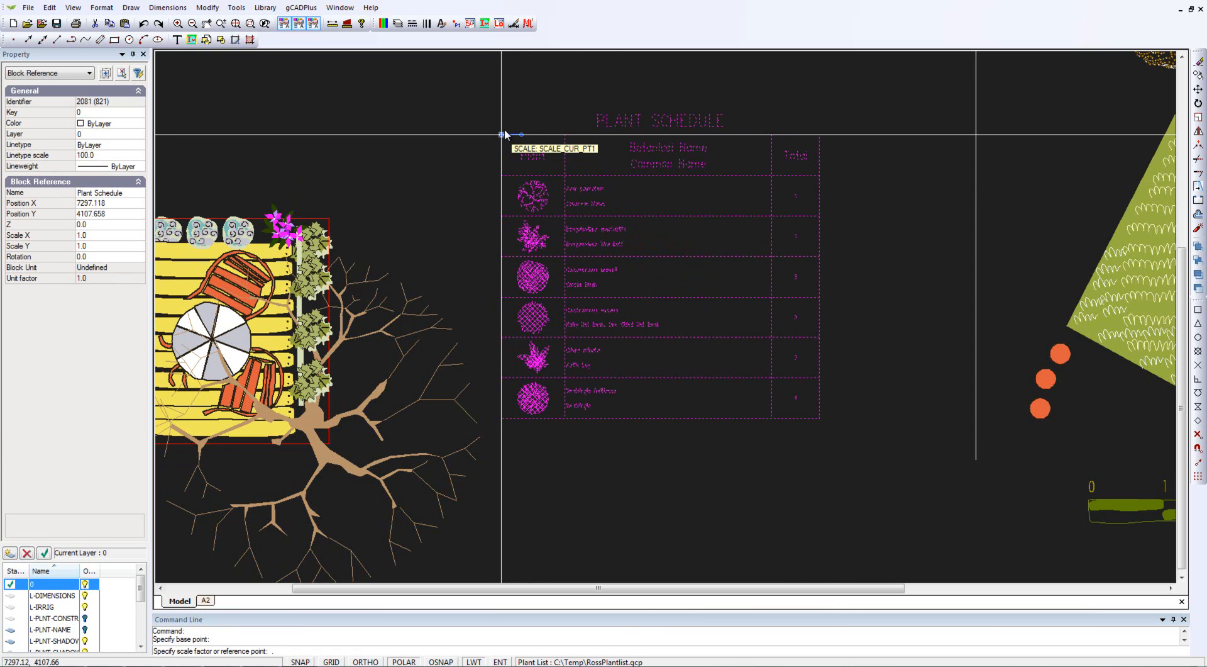
pyautogui.press('Return')
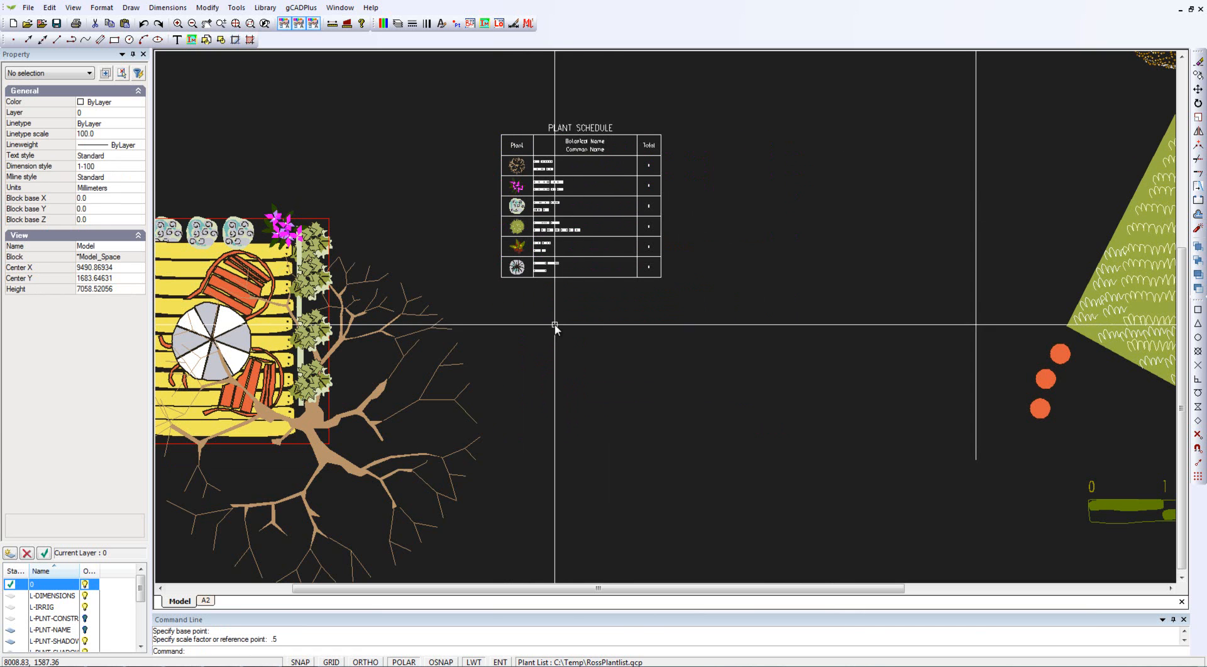
pyautogui.click(549, 217)
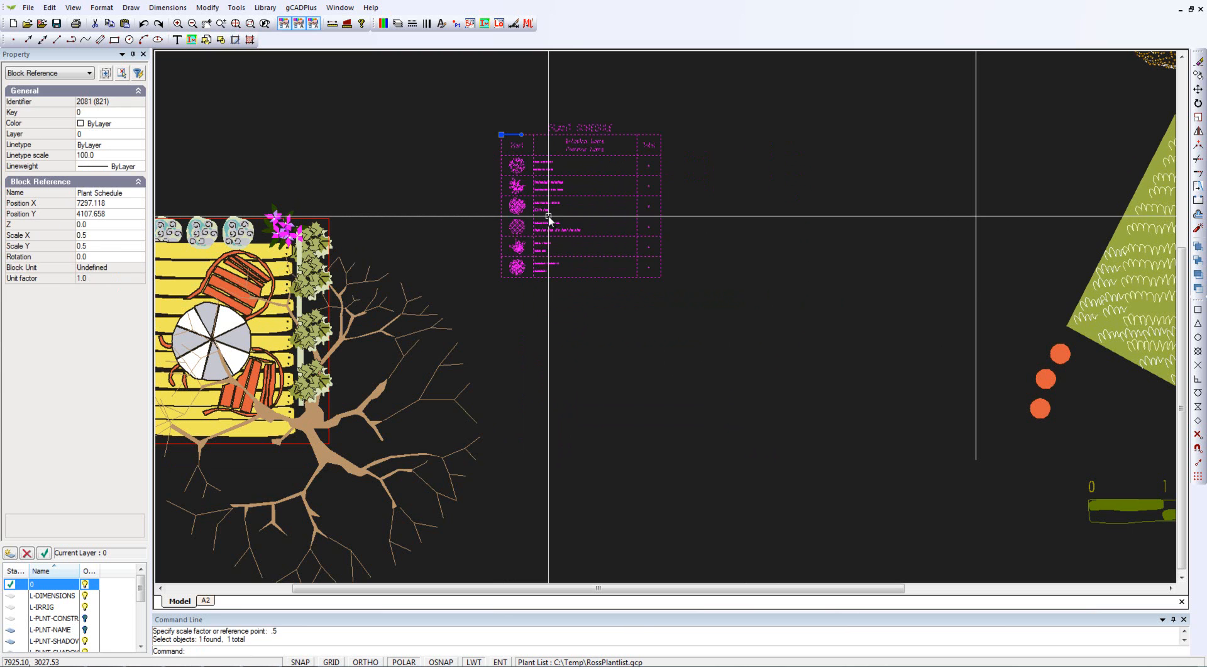
pyautogui.press('Escape')
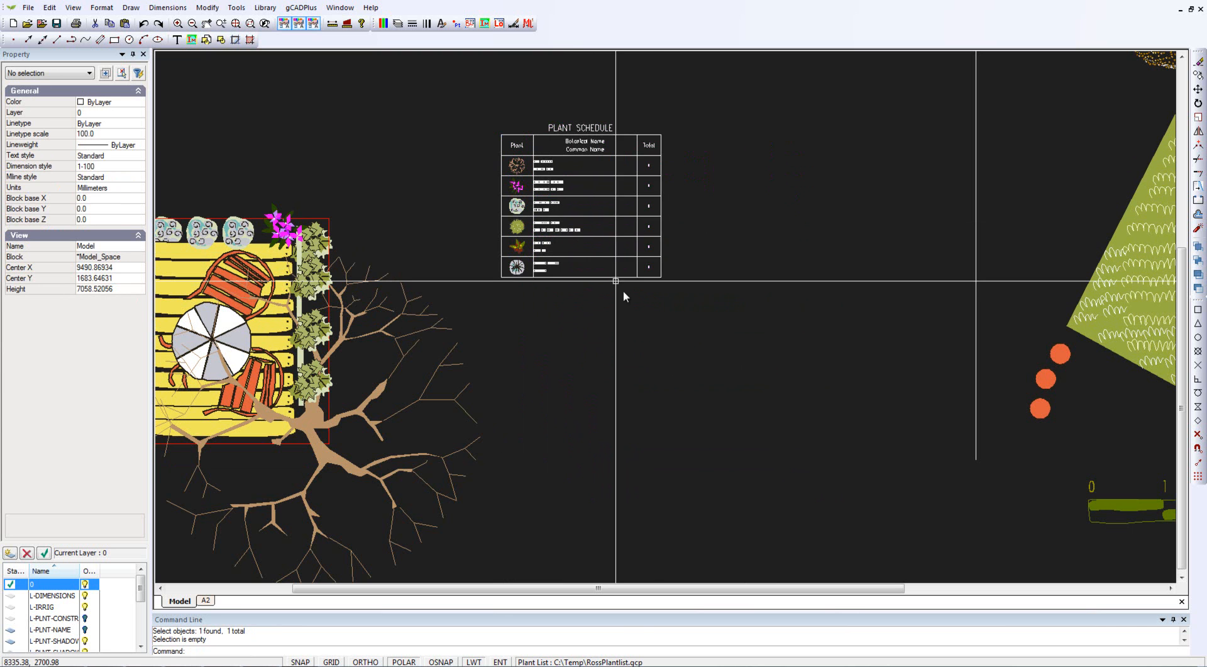
# Step: Scale the brown bare-branched tree symbol beside the deck by .5 about its insertion point at the trunk
pyautogui.click(375, 422)
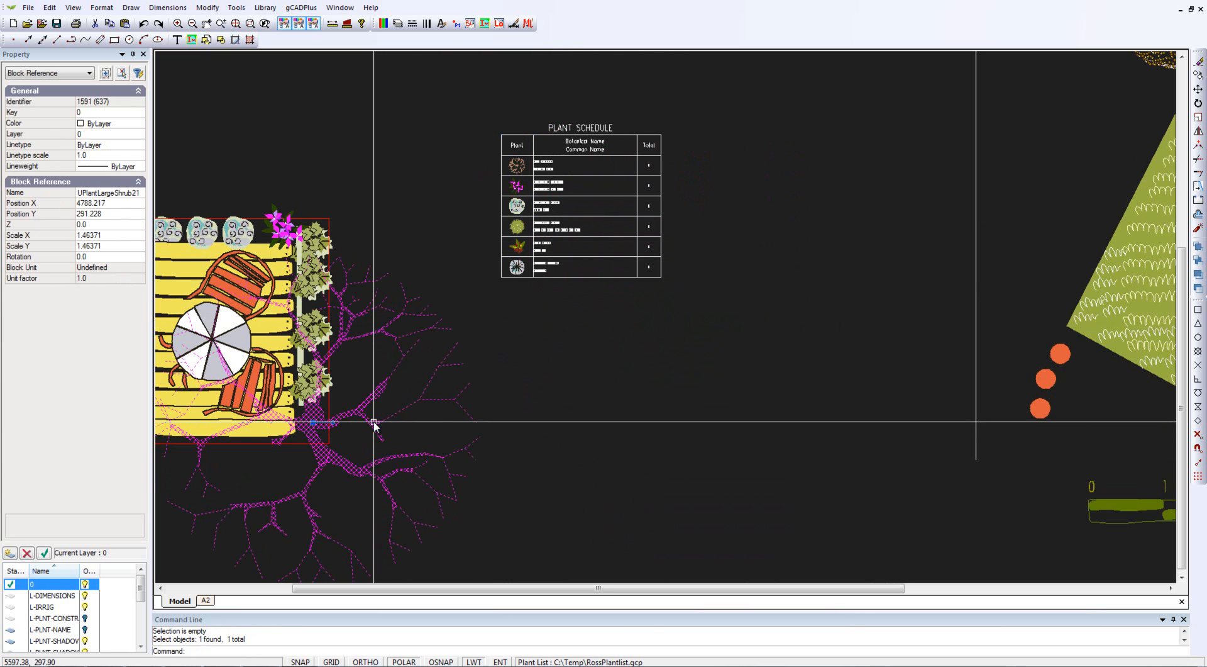
pyautogui.rightClick(546, 359)
pyautogui.click(577, 456)
pyautogui.click(312, 422)
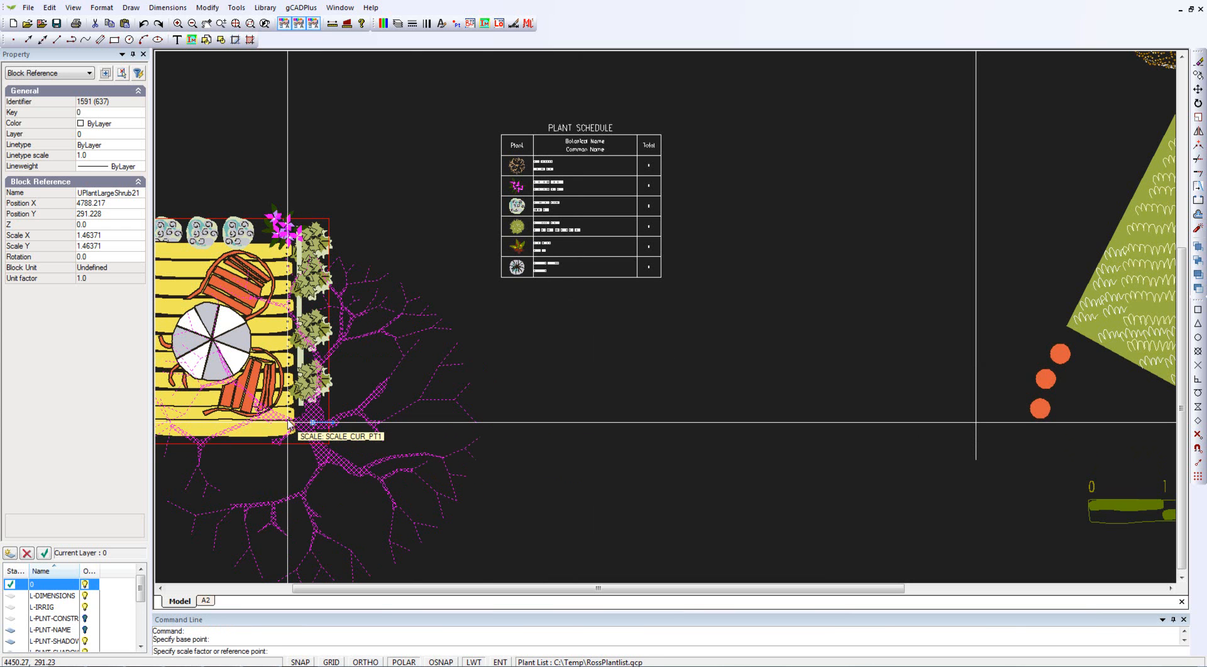
pyautogui.press('Return')
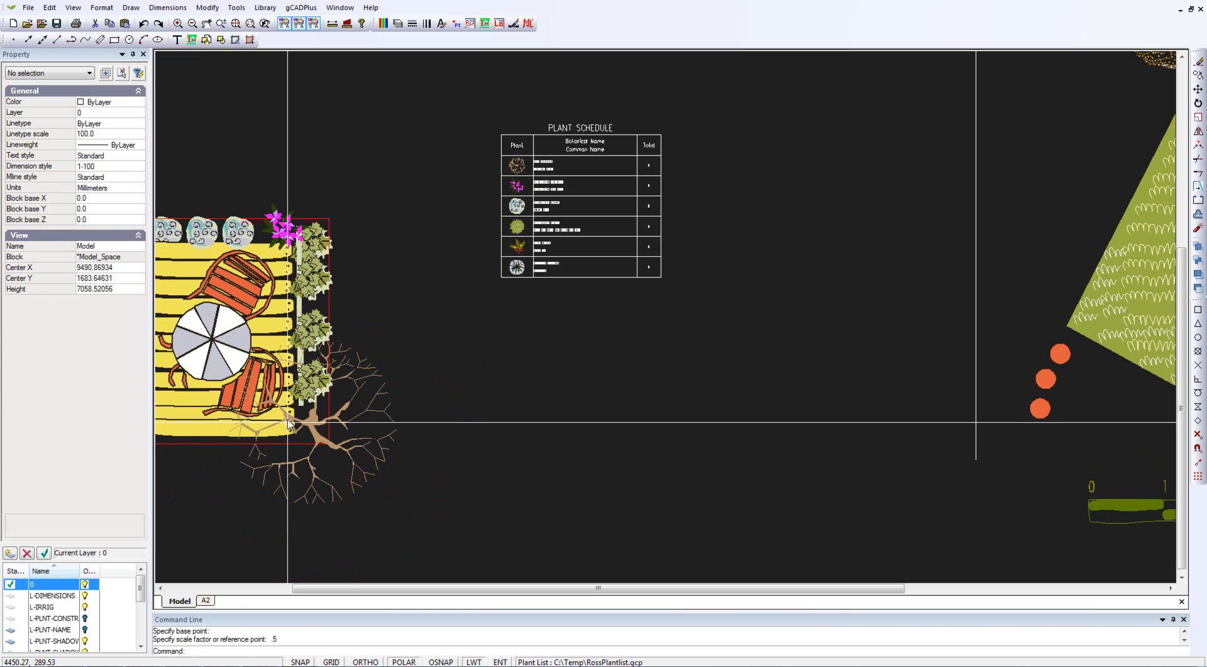
# Step: Open the bare-branched tree symbol's block for editing
pyautogui.click(343, 423)
pyautogui.rightClick(342, 421)
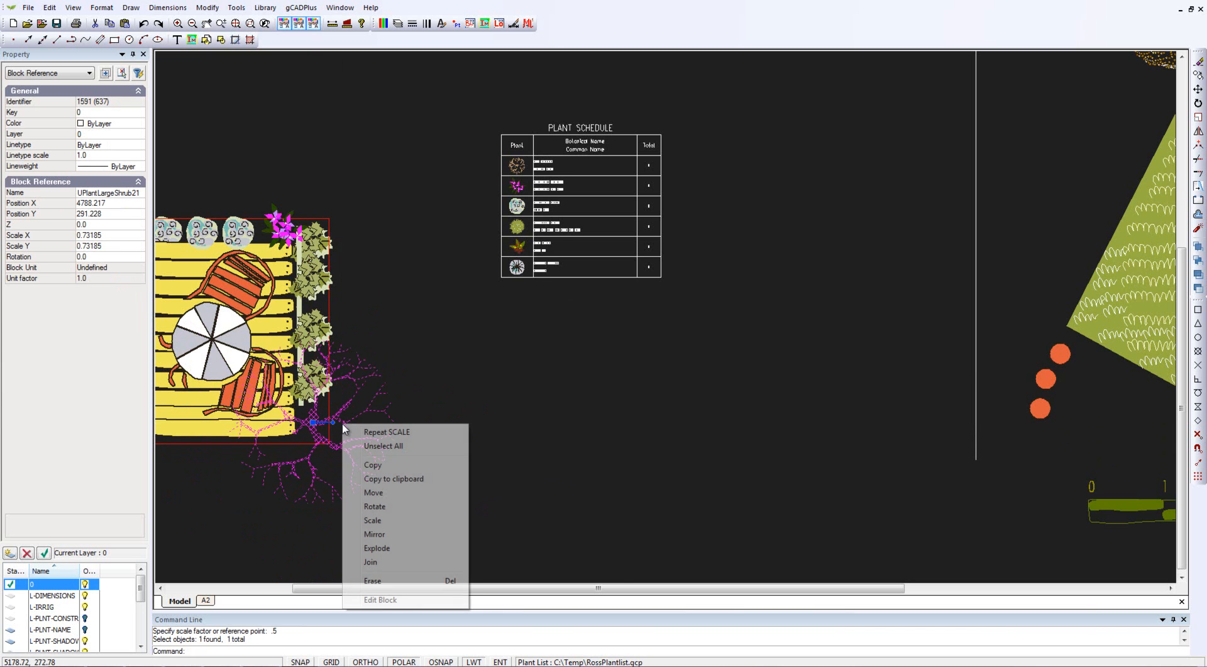
pyautogui.click(380, 600)
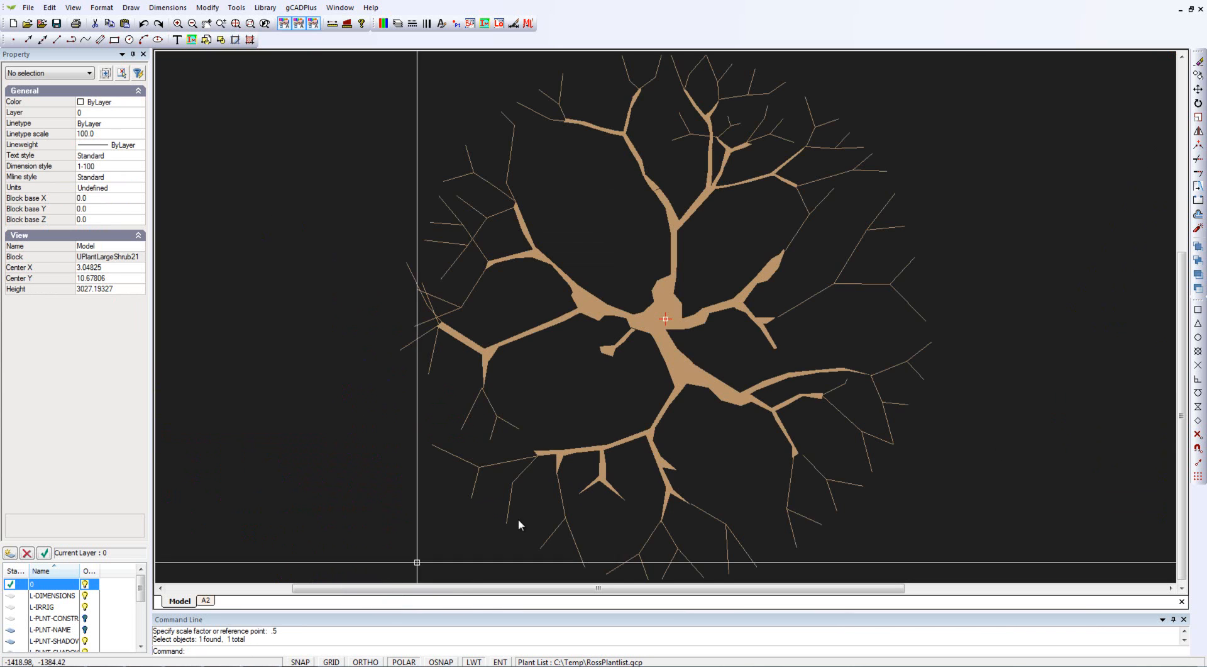
# Step: Change the color of all branches and hatches in the tree block to 12, and close the block editor
pyautogui.click(673, 369)
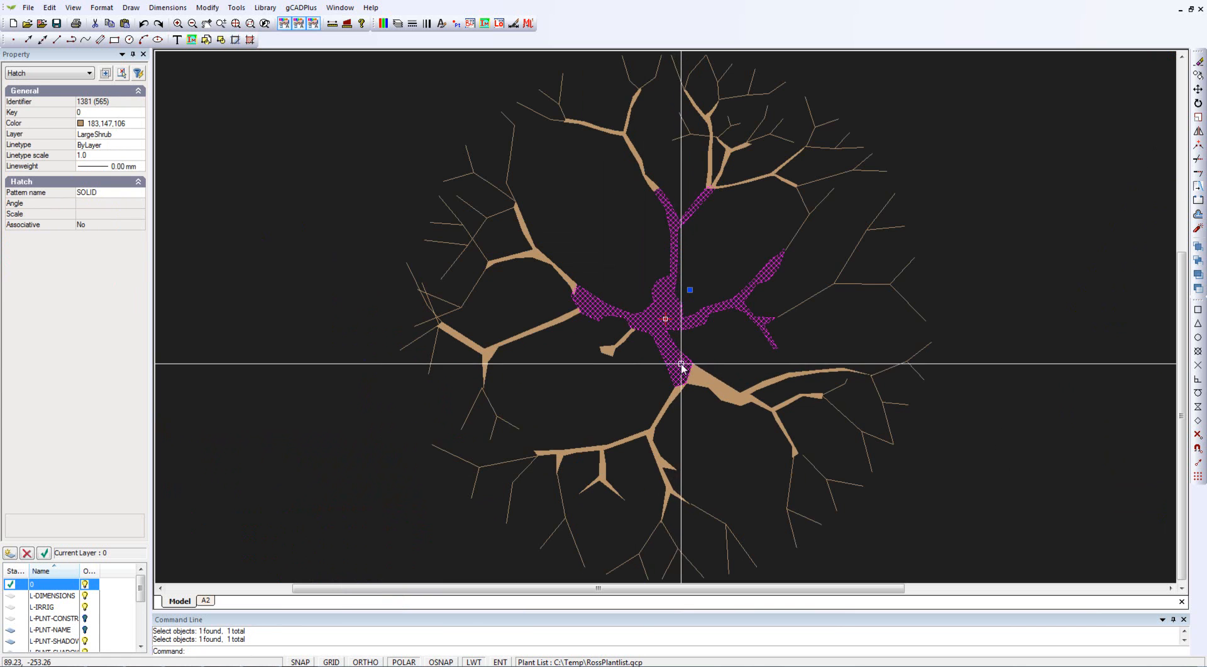
pyautogui.click(691, 376)
pyautogui.click(663, 409)
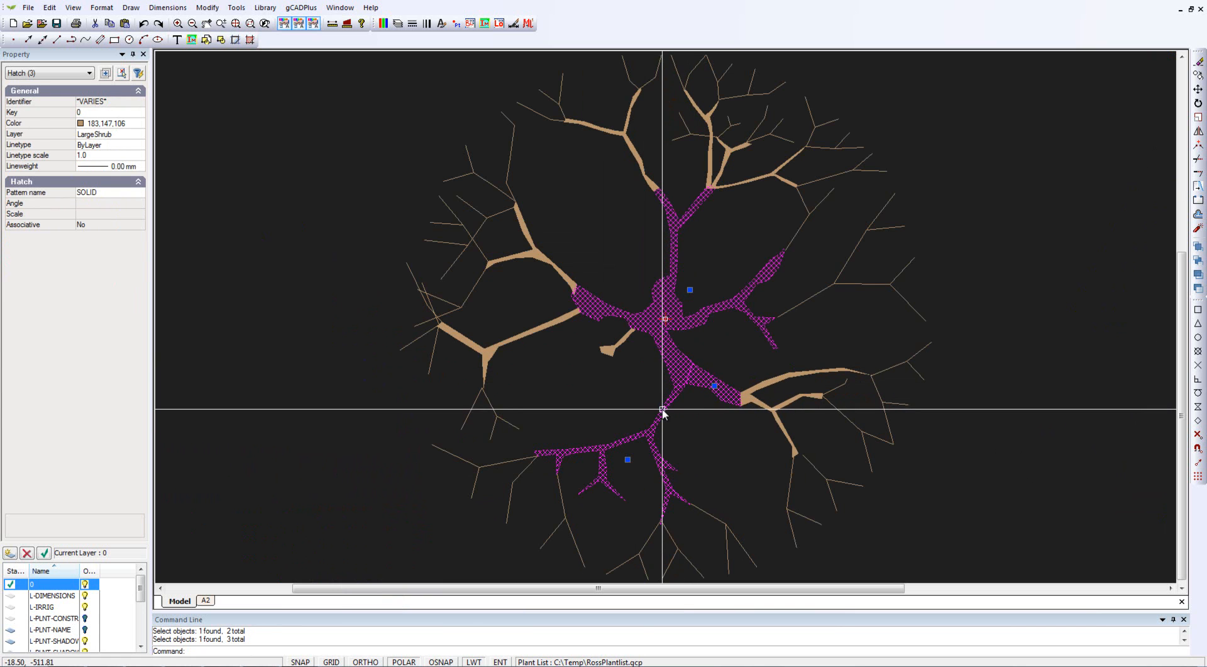
pyautogui.click(695, 415)
pyautogui.click(615, 307)
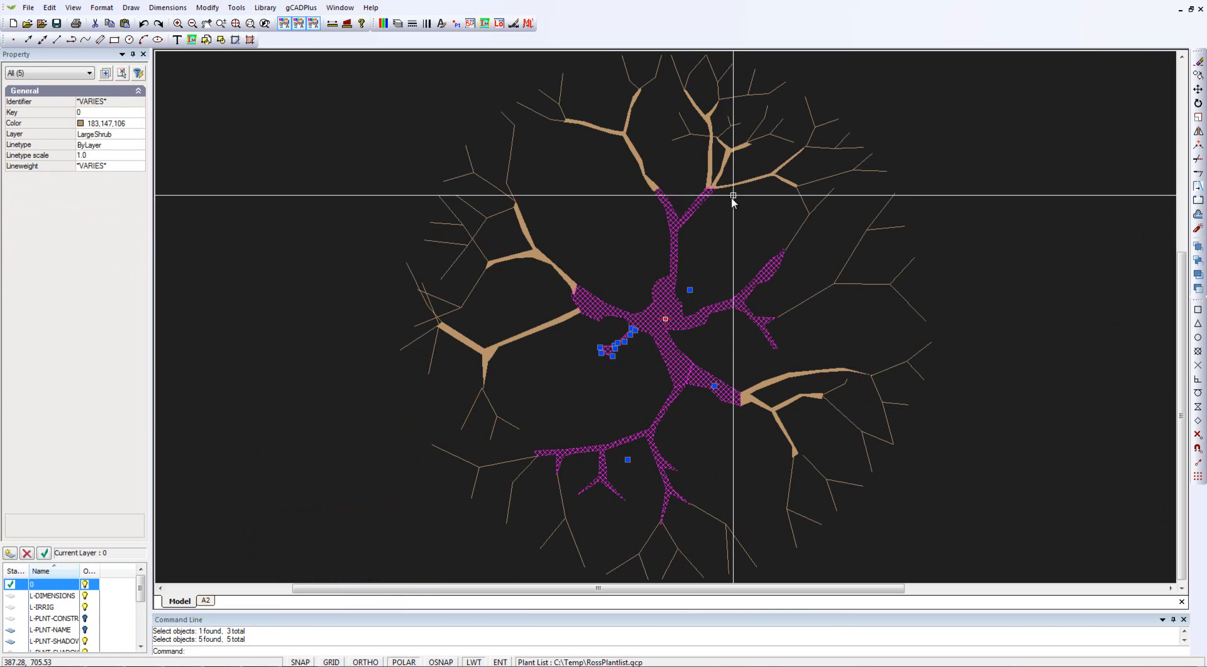
pyautogui.click(674, 197)
pyautogui.scroll(-3, 648, 211)
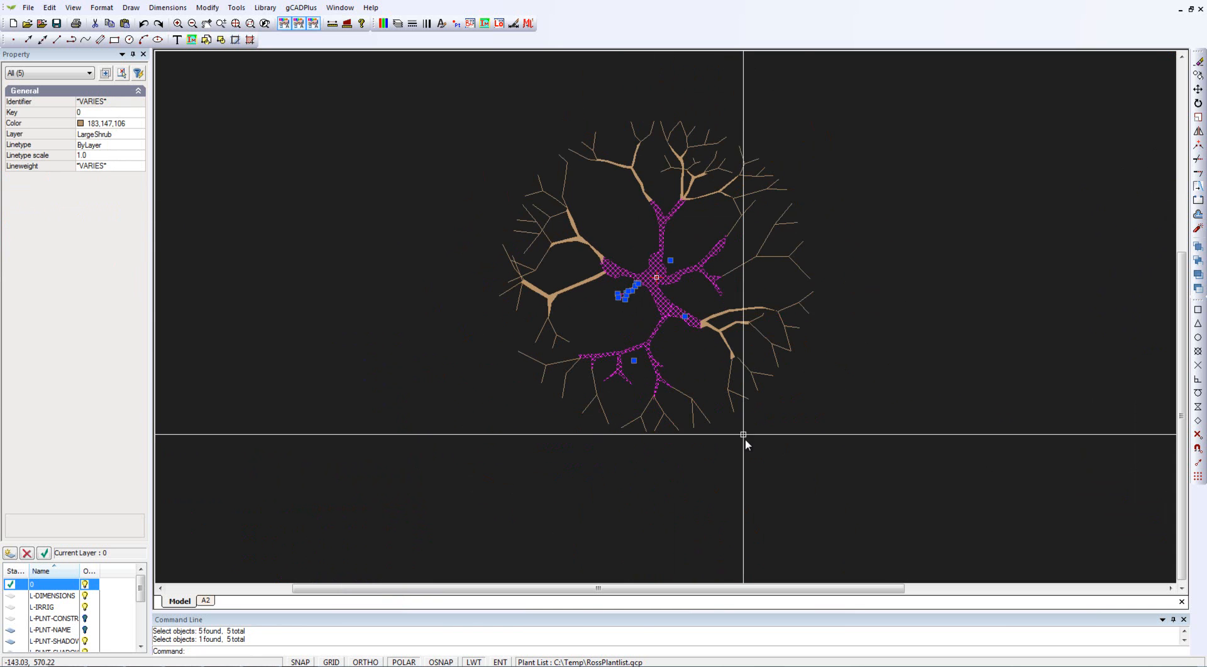
pyautogui.click(855, 474)
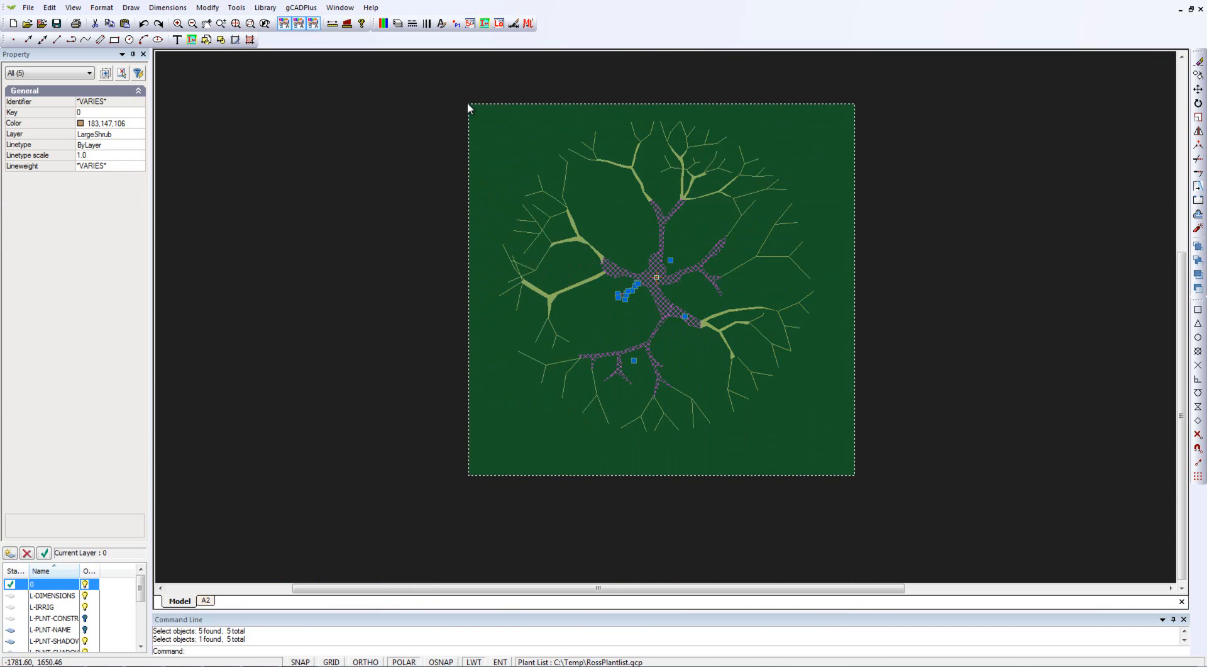
pyautogui.click(472, 106)
pyautogui.click(144, 124)
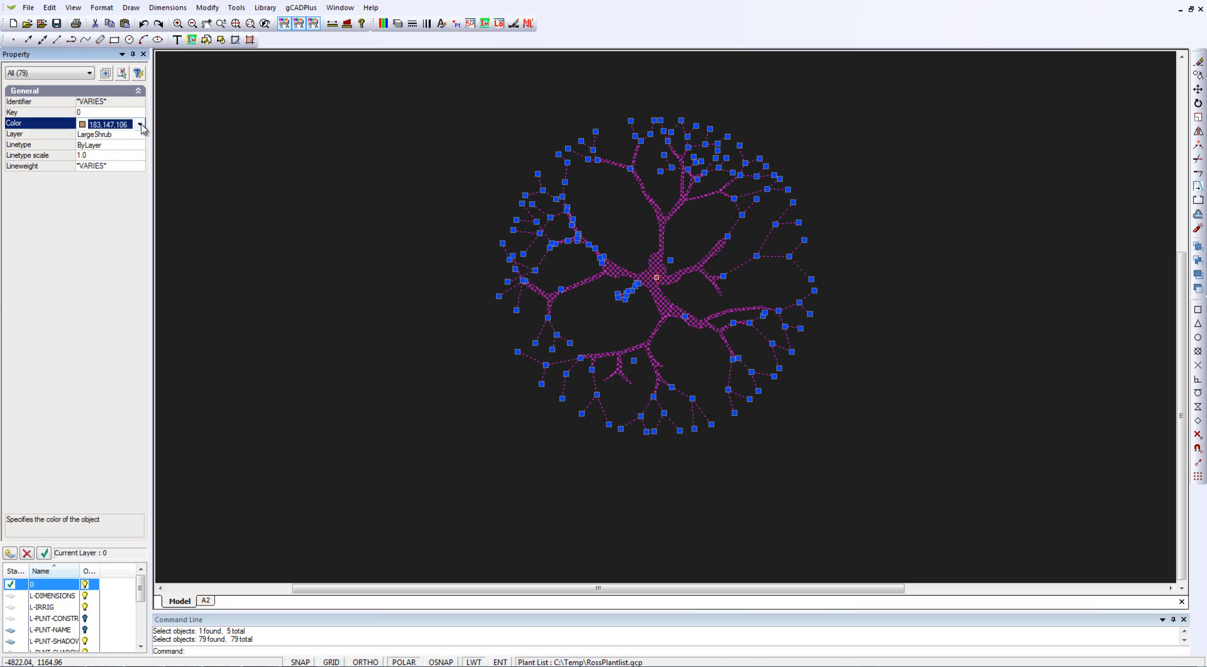
pyautogui.click(140, 124)
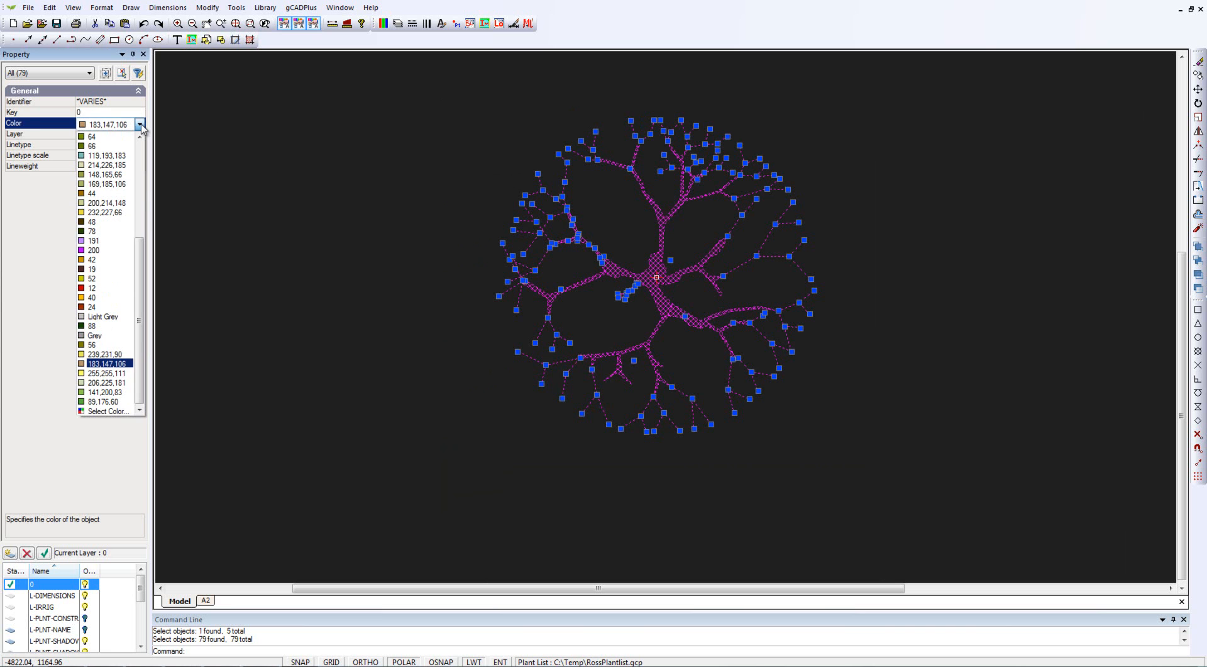
pyautogui.click(88, 287)
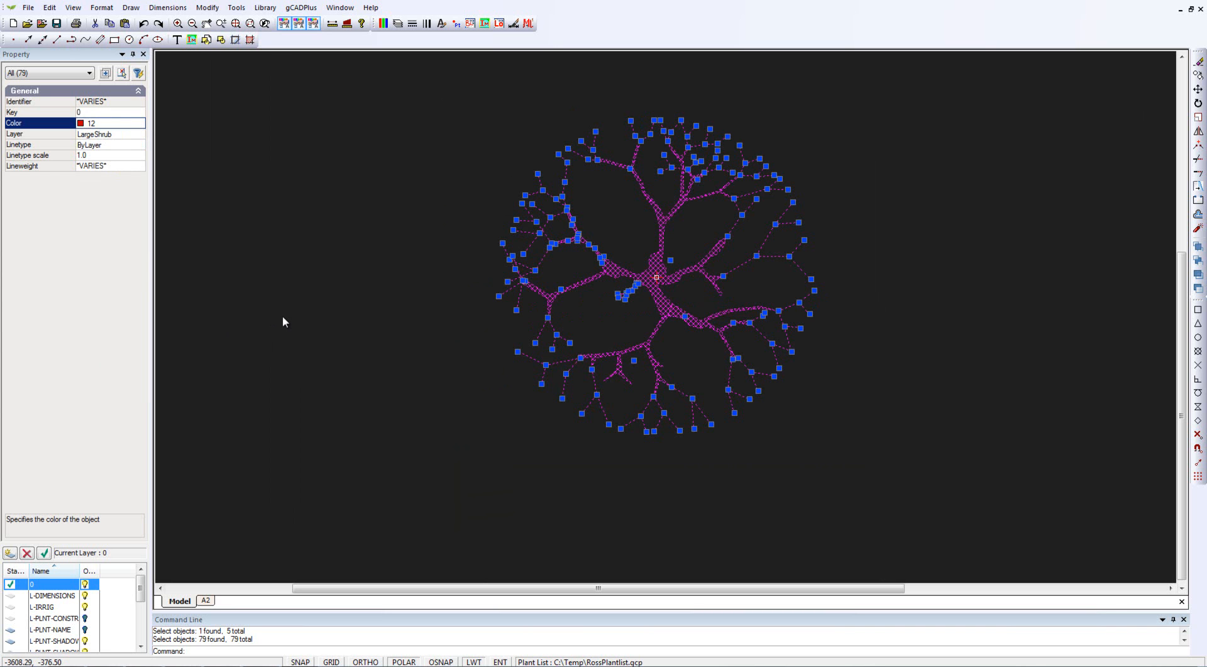
pyautogui.press('Escape')
pyautogui.rightClick(372, 321)
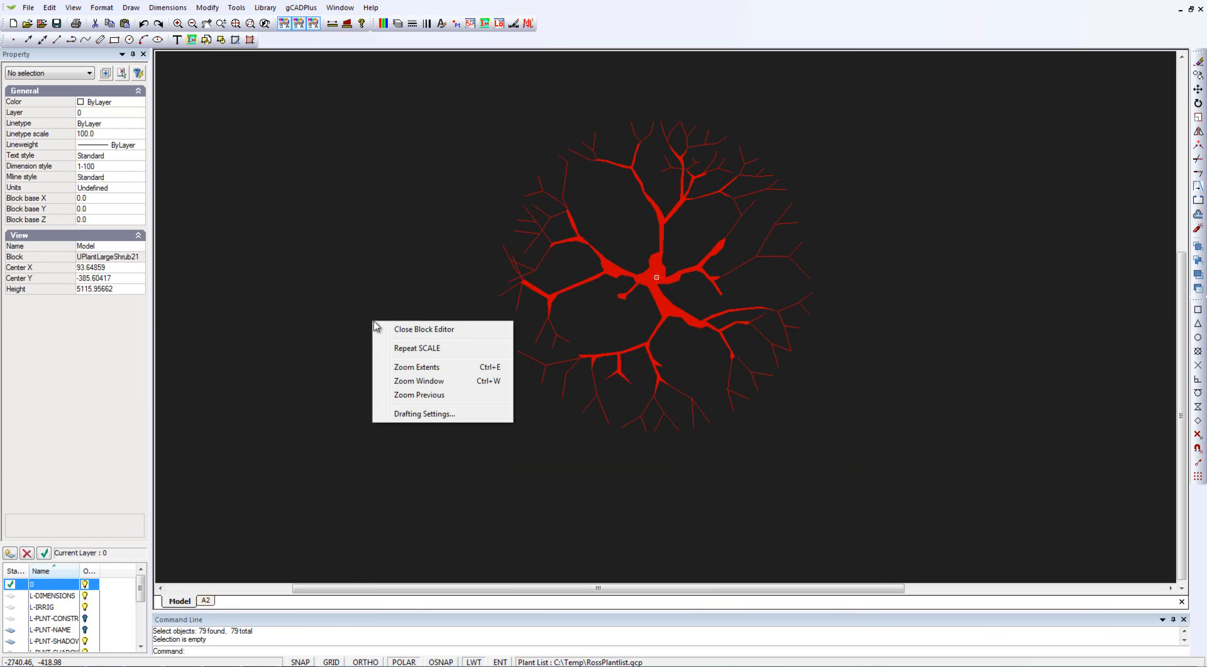
pyautogui.click(413, 329)
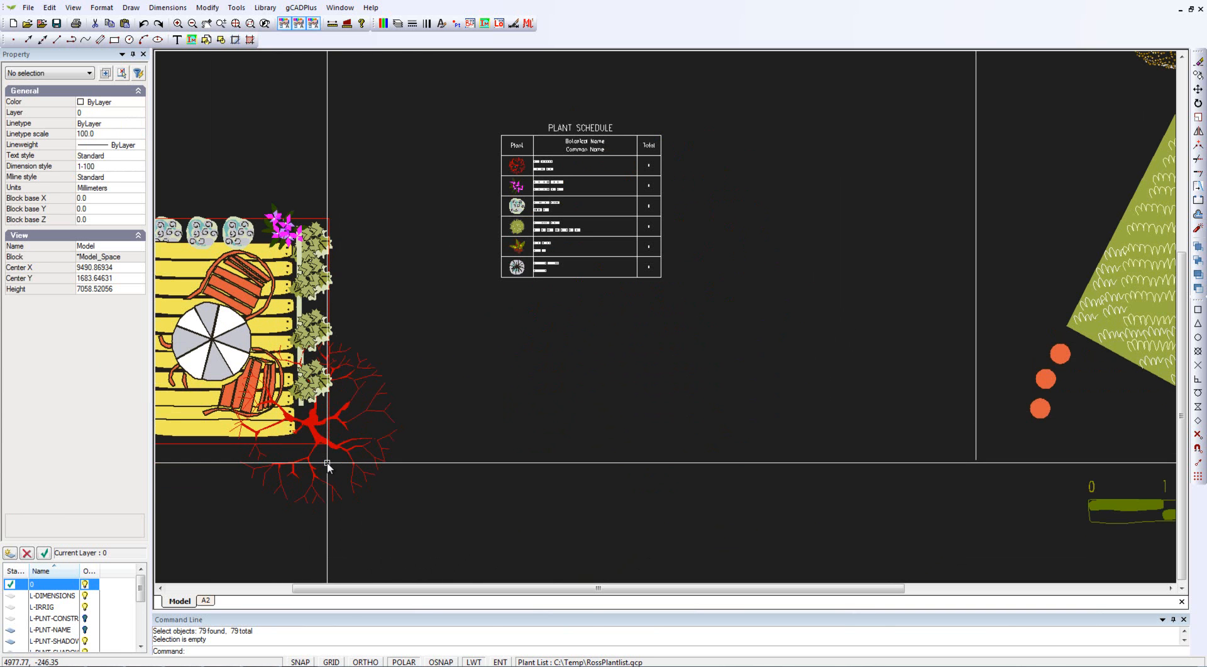
# Step: Open the plant schedule's block for editing
pyautogui.click(623, 296)
pyautogui.click(542, 222)
pyautogui.rightClick(518, 197)
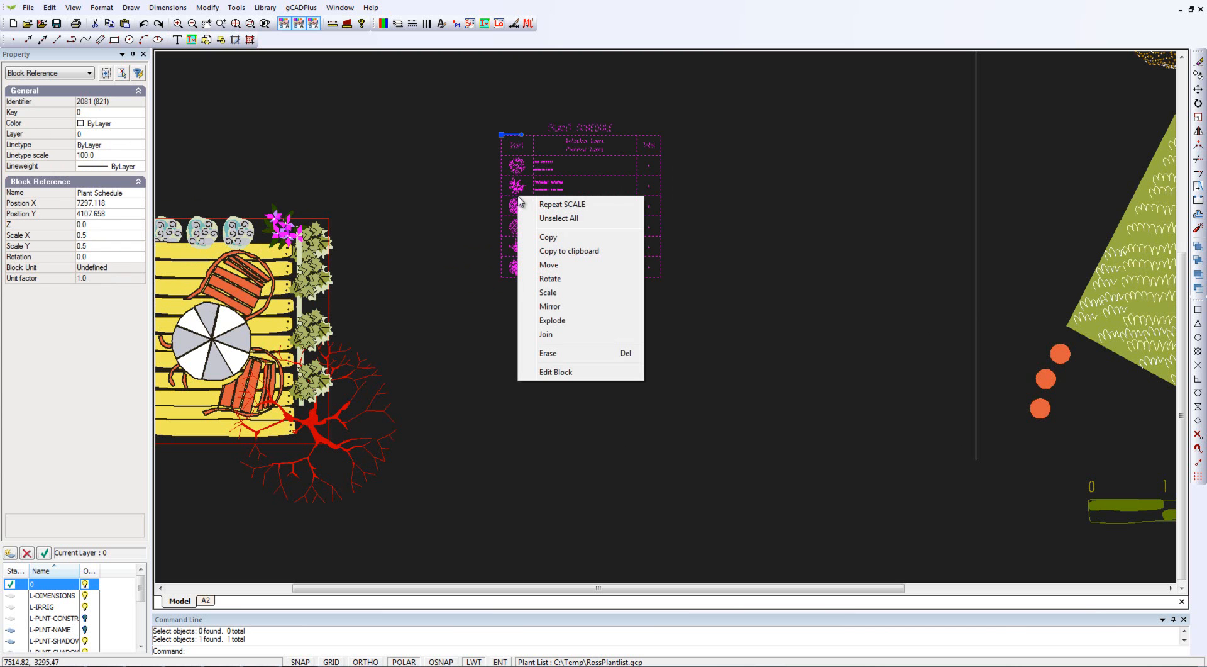
pyautogui.click(556, 372)
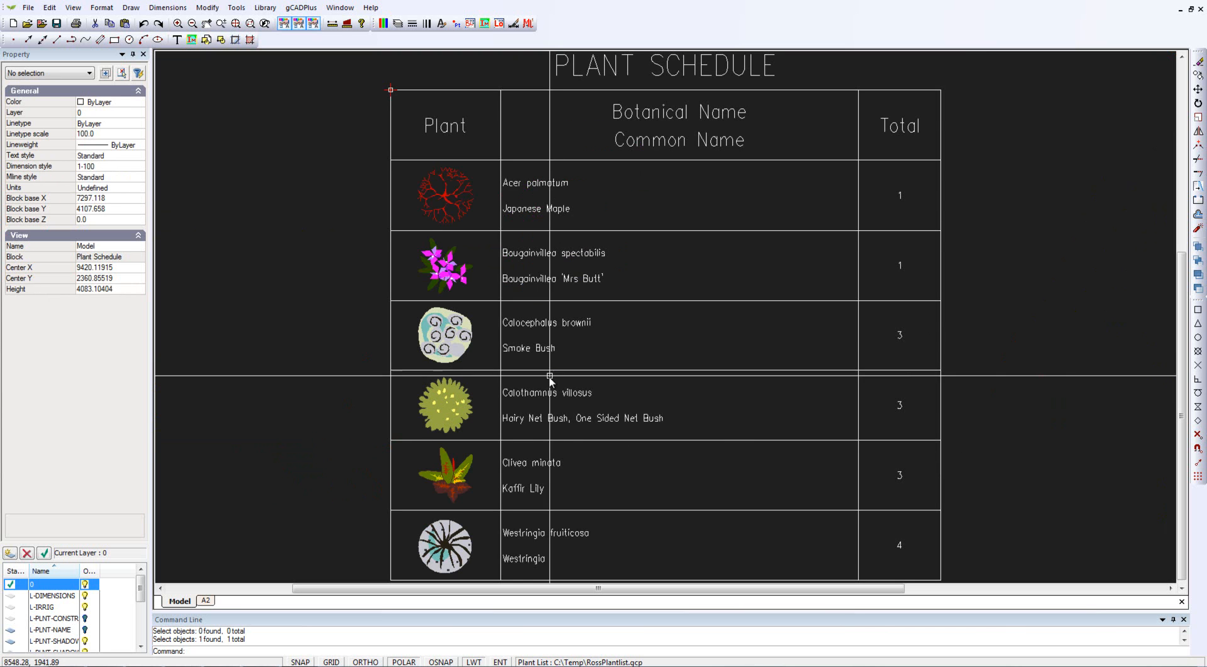
# Step: Set the text height of the six botanical names in the schedule to 100, and close the block editor
pyautogui.click(552, 184)
pyautogui.click(553, 253)
pyautogui.click(561, 333)
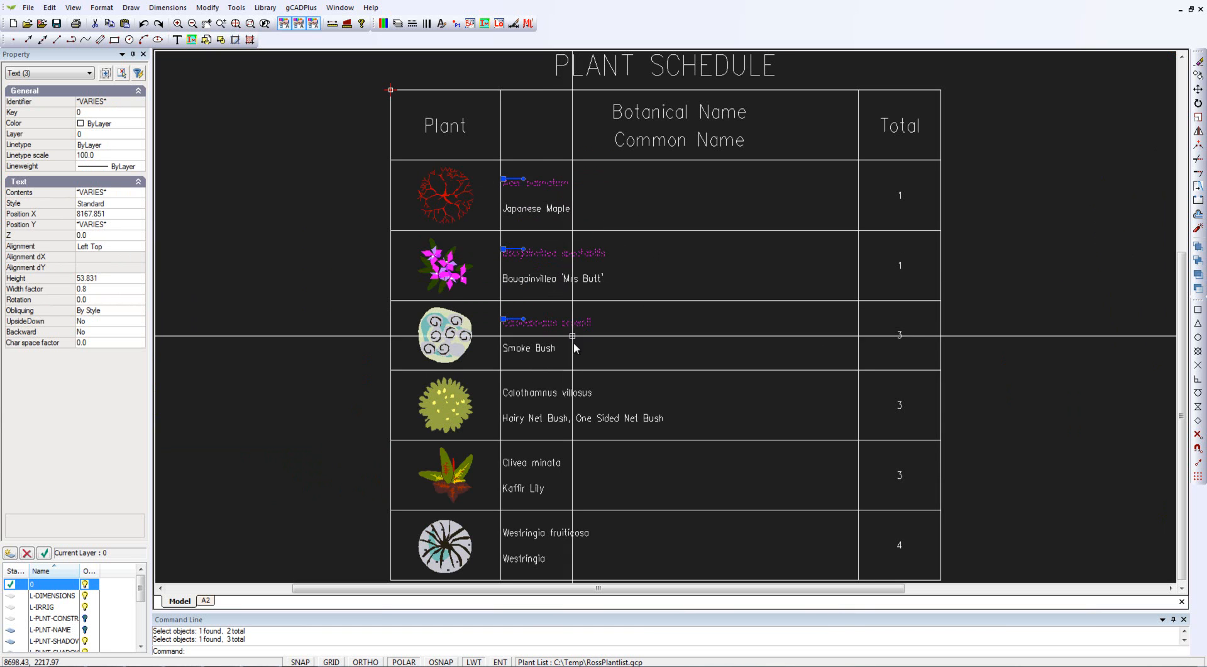
pyautogui.click(565, 396)
pyautogui.click(560, 463)
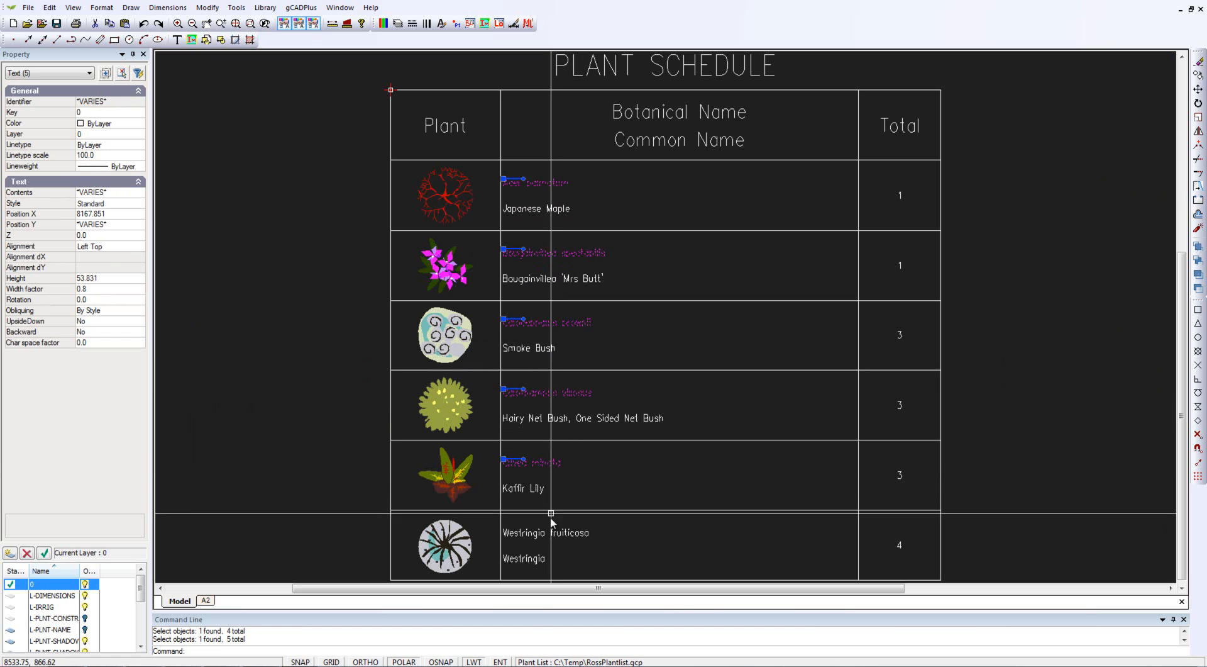
pyautogui.click(525, 532)
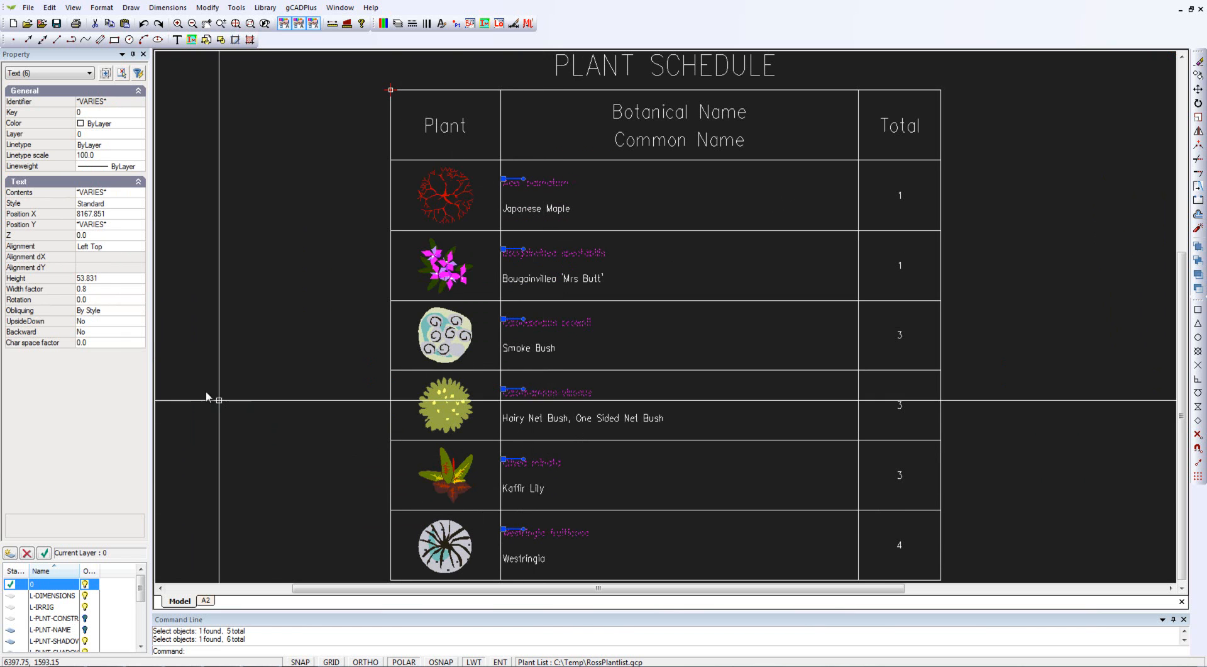
pyautogui.click(98, 278)
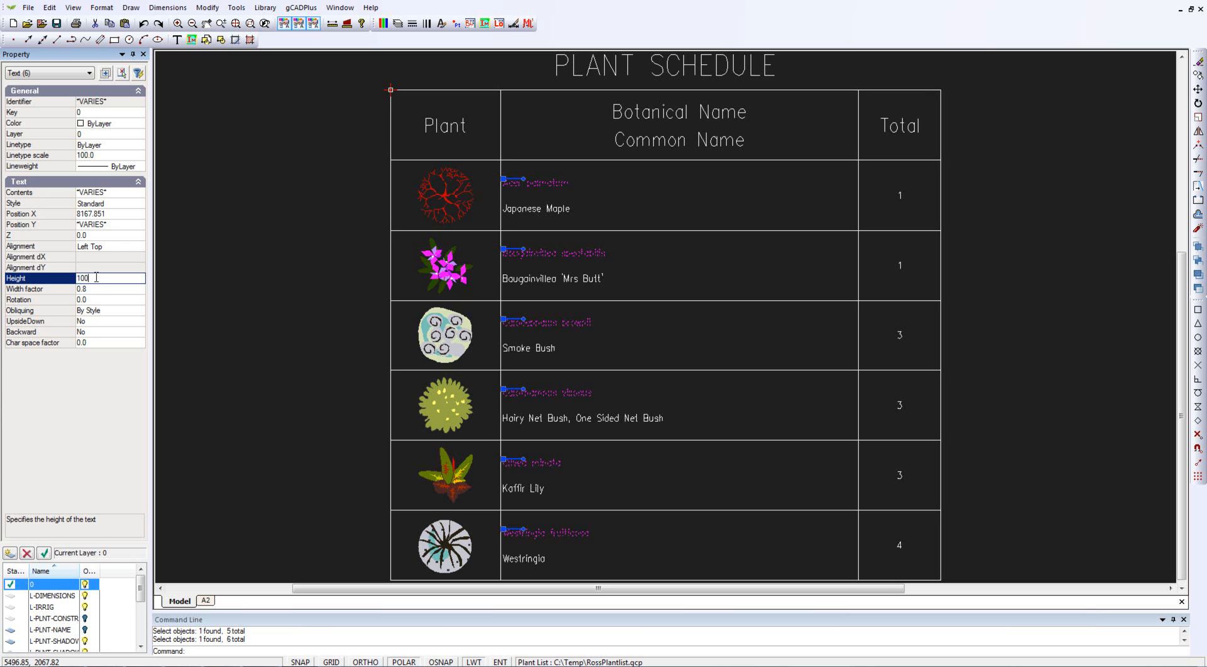
pyautogui.press('Return')
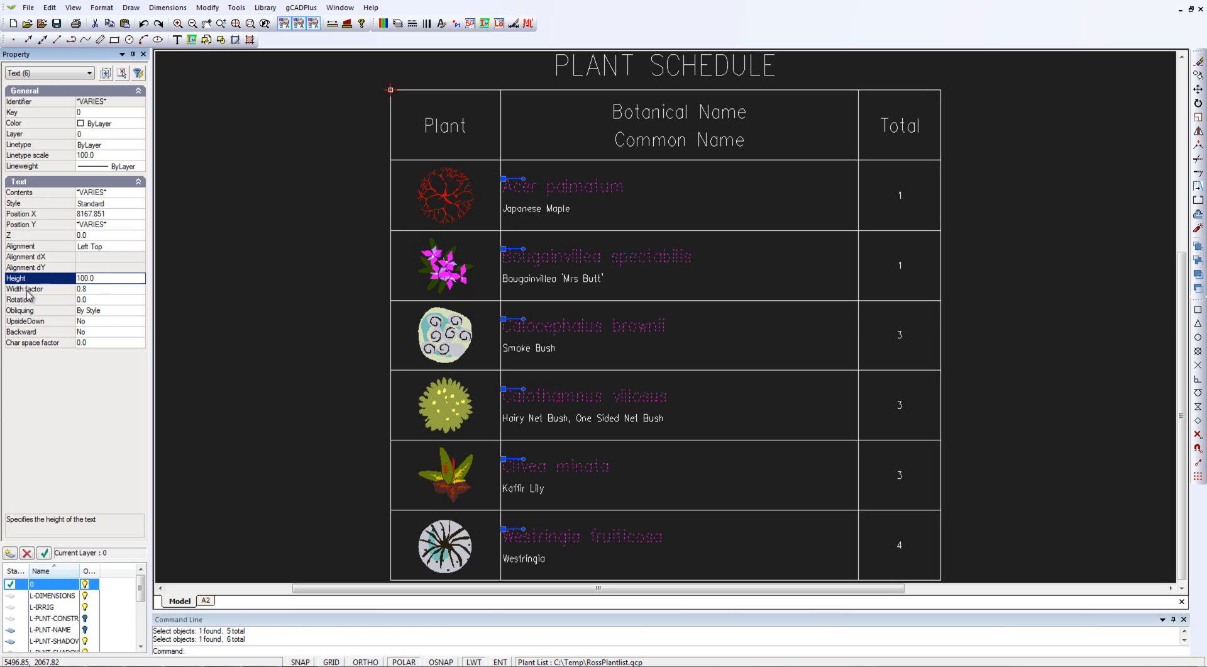
pyautogui.press('Escape')
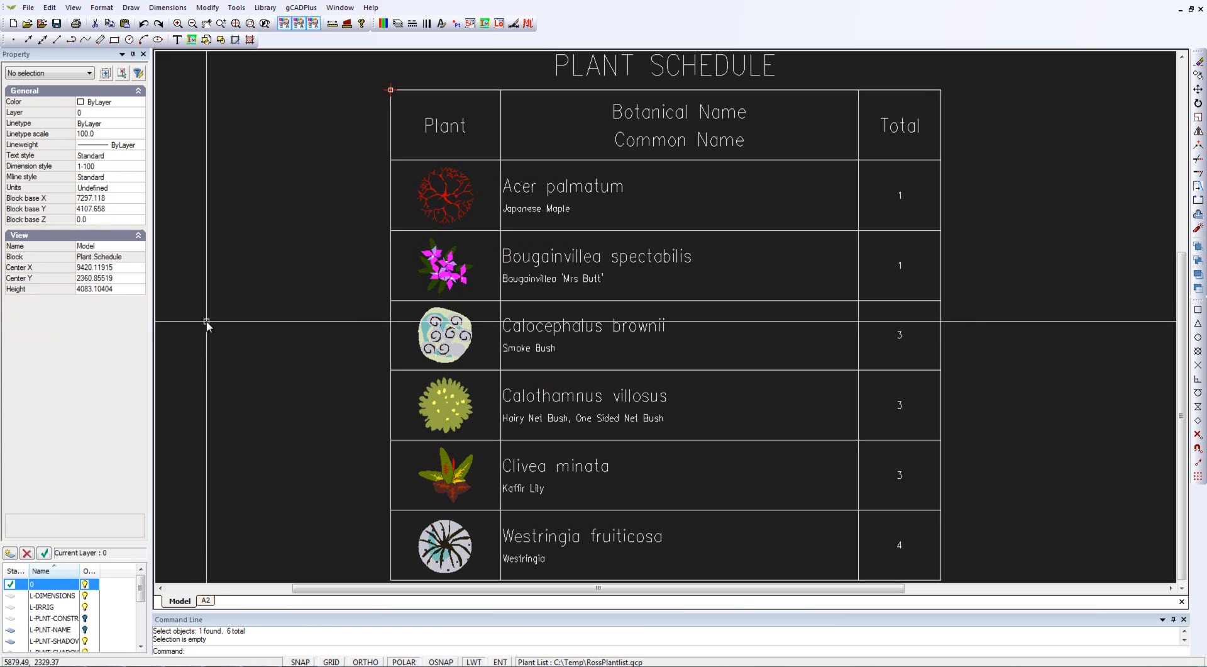
pyautogui.rightClick(277, 280)
pyautogui.click(321, 285)
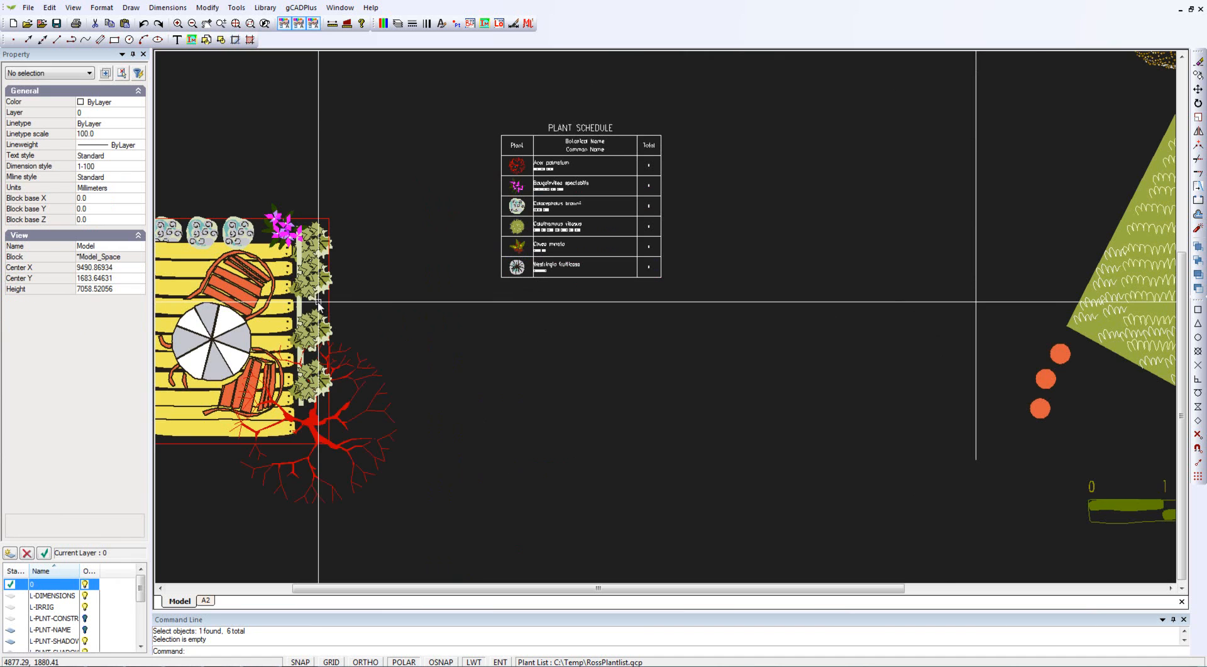